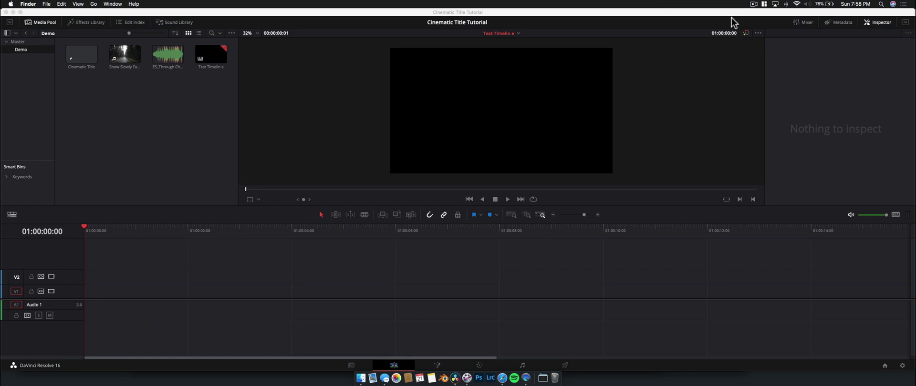
Switch to QuickTime Player and play the Cinematic Title Demo video
left_click(733, 21)
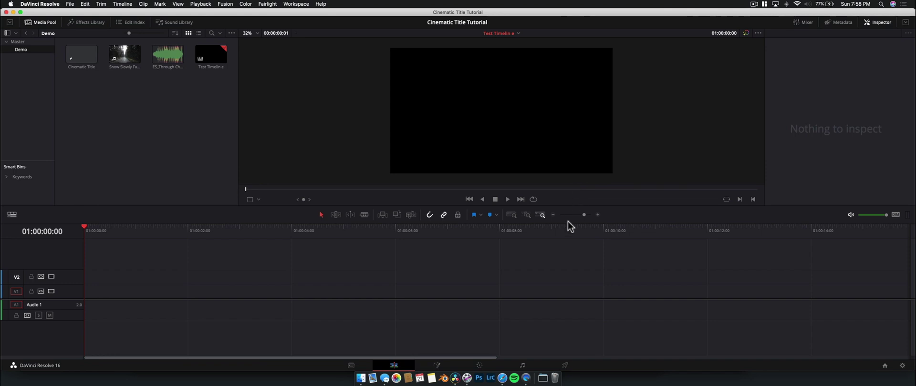
left_click(526, 378)
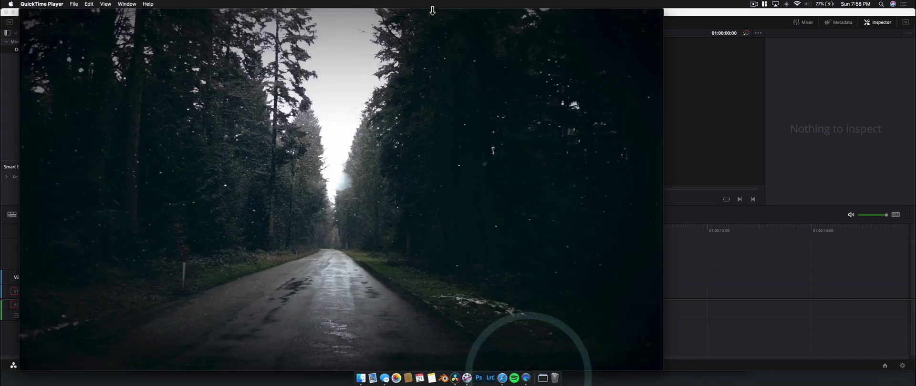
left_click_drag(431, 15, 520, 12)
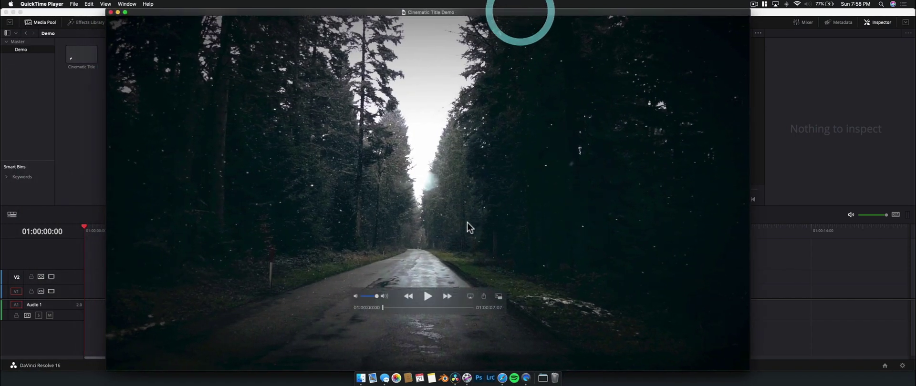
left_click(426, 296)
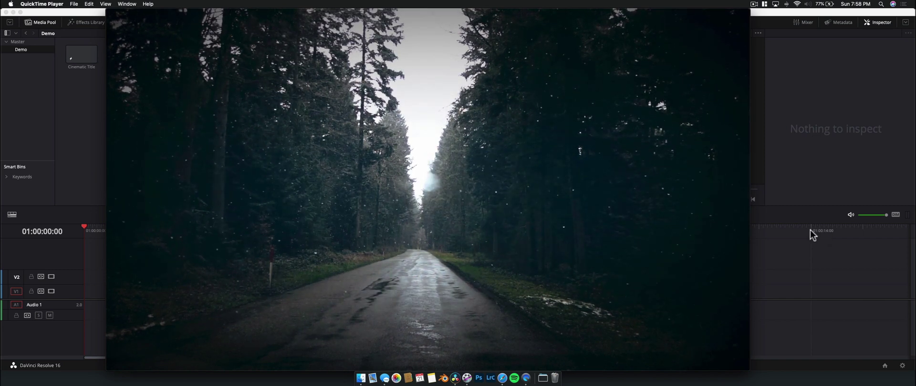
mouse_move(393, 162)
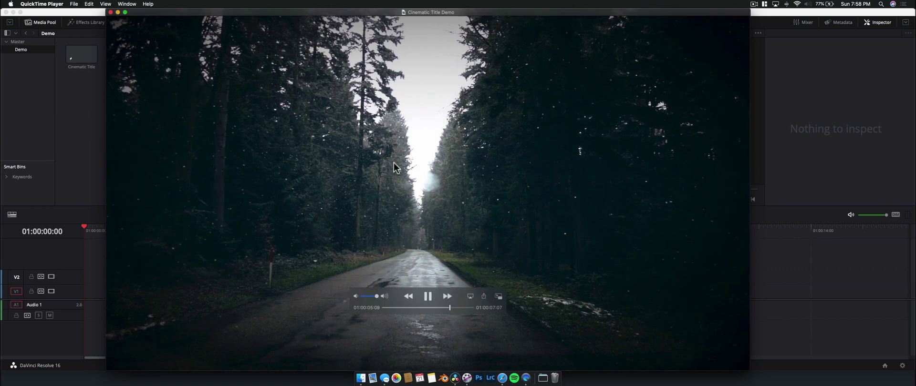
Replay the title animation from near the start of the demo video, then close it and return to DaVinci Resolve
left_click(428, 297)
left_click_drag(457, 309, 400, 309)
left_click(426, 297)
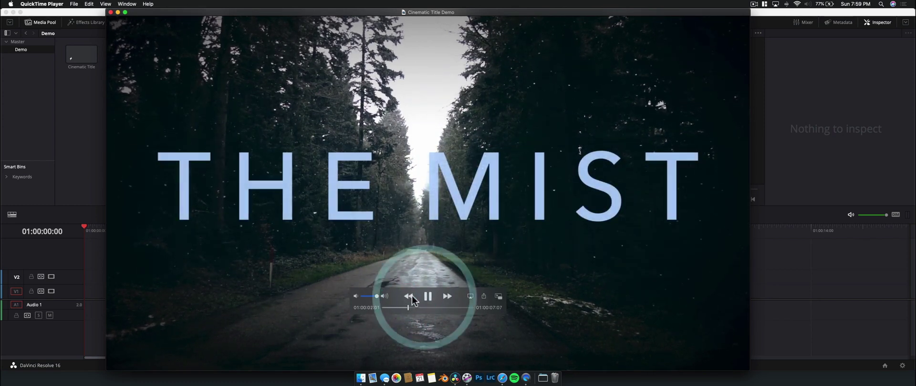
left_click(426, 296)
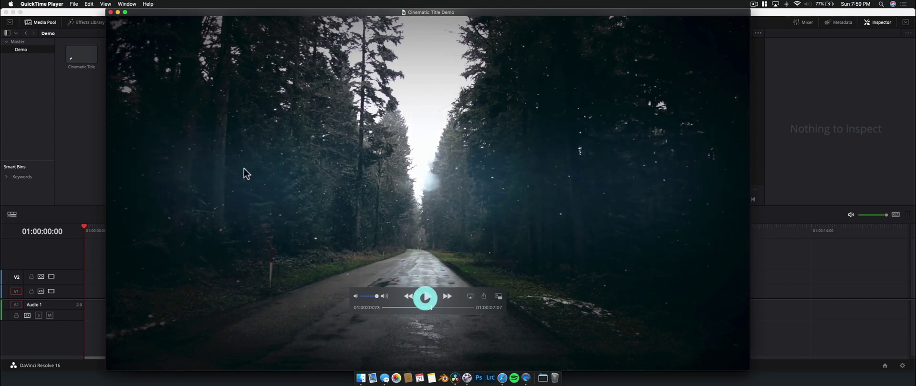
mouse_move(110, 24)
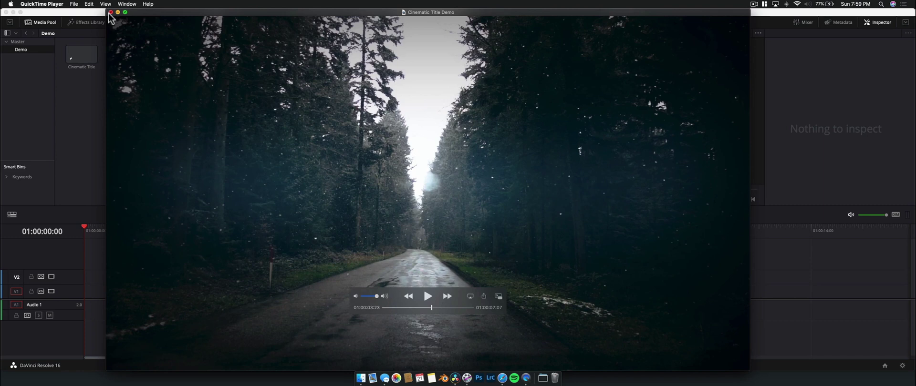
left_click(111, 12)
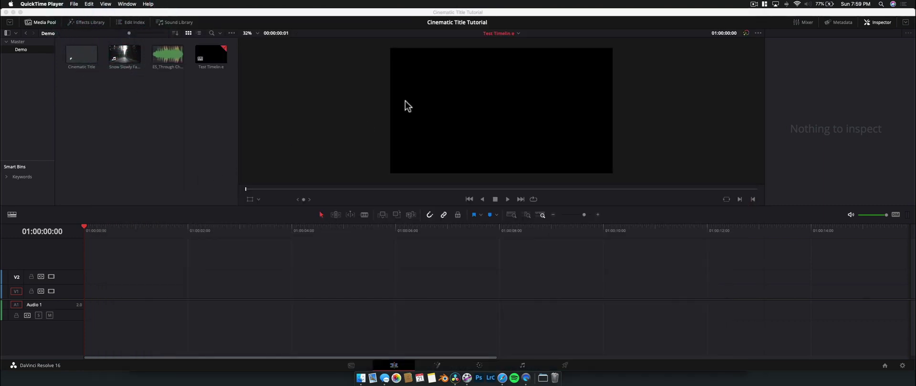
left_click(461, 14)
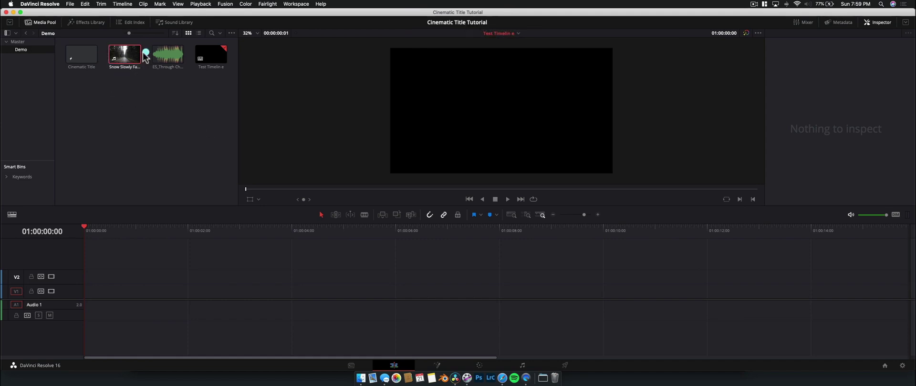
Switch to Safari, examine the Pexels stock video results for scary forest, and return to DaVinci Resolve
left_click(507, 371)
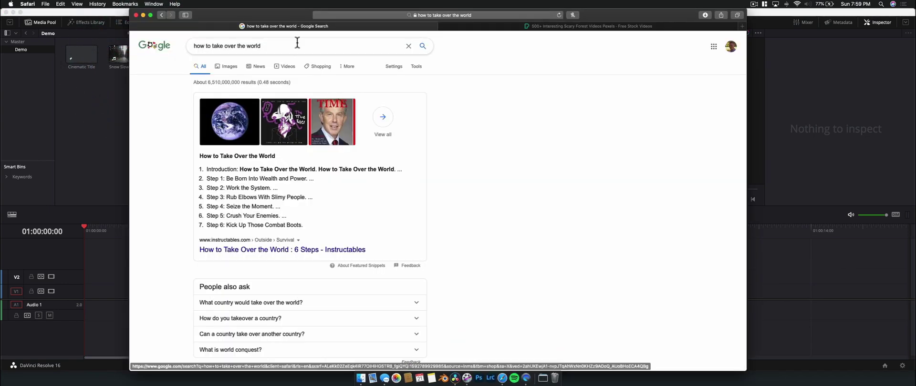
left_click(133, 27)
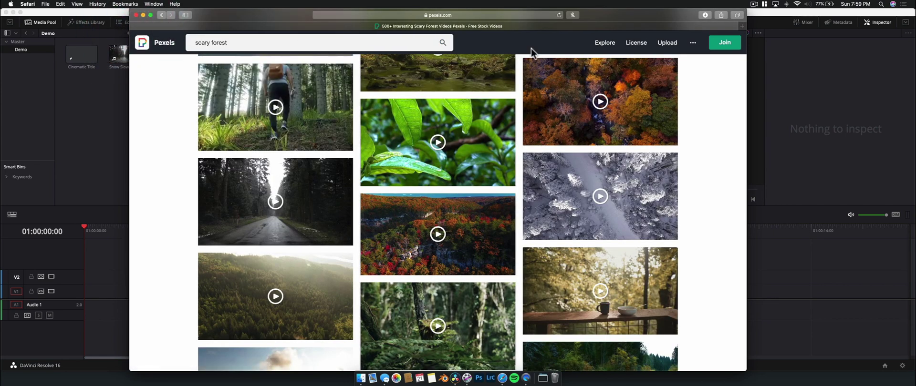
mouse_move(629, 92)
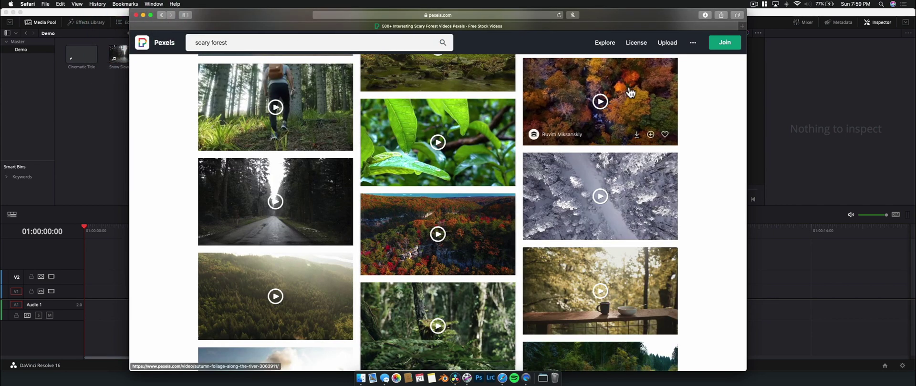
scroll(504, 178, "down", 2)
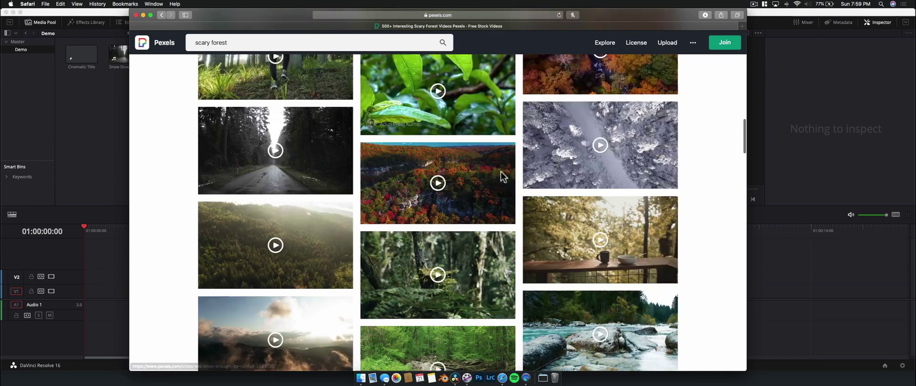
scroll(503, 177, "down", 1)
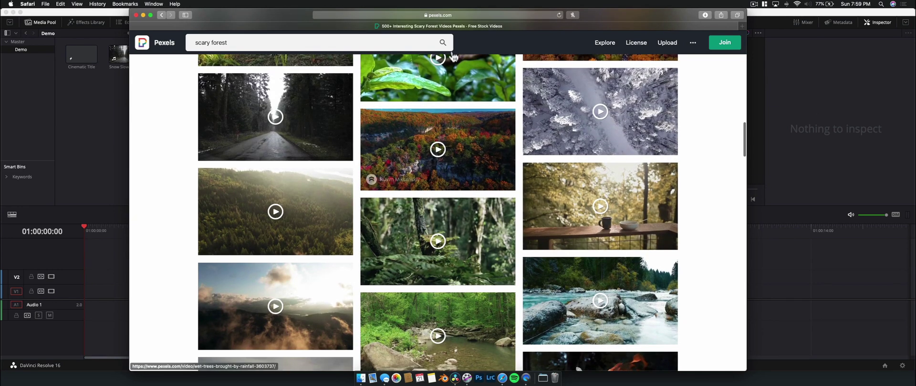
left_click(415, 15)
left_click(658, 26)
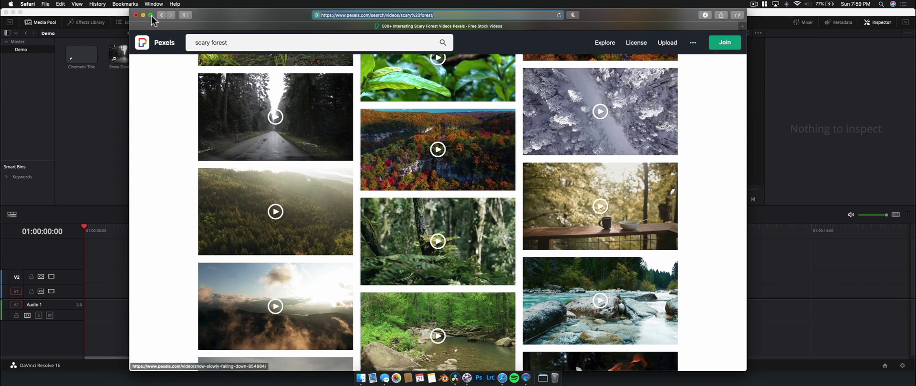
left_click(135, 15)
left_click(164, 164)
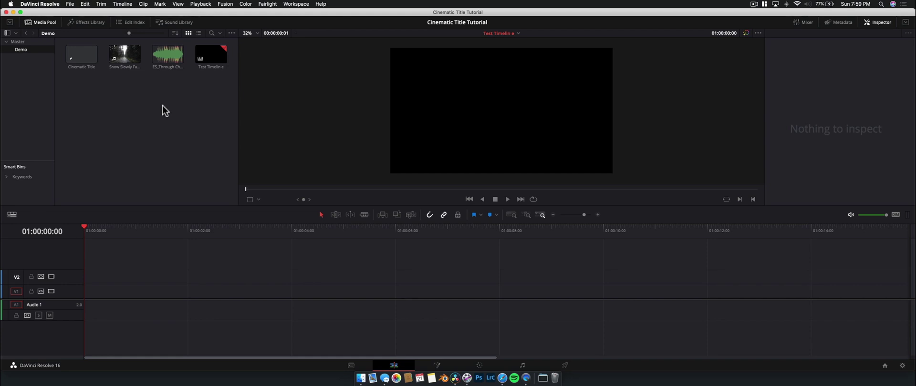
Place the Snow Slowly Falling Down clip on video track 1 at the start of the timeline
left_click_drag(121, 61, 87, 293)
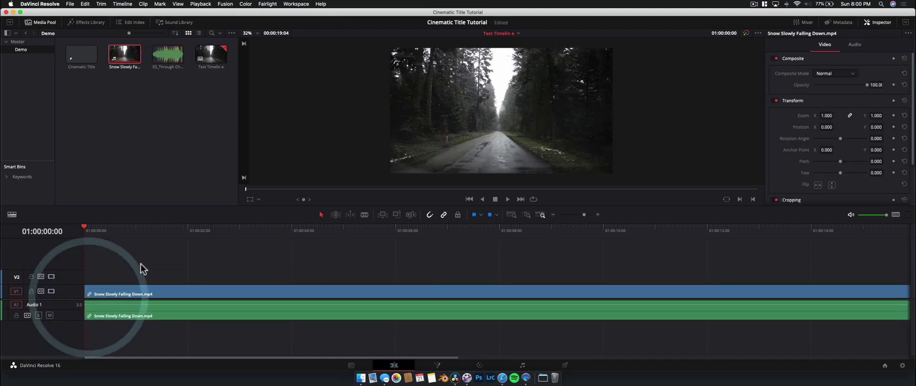
left_click(335, 230)
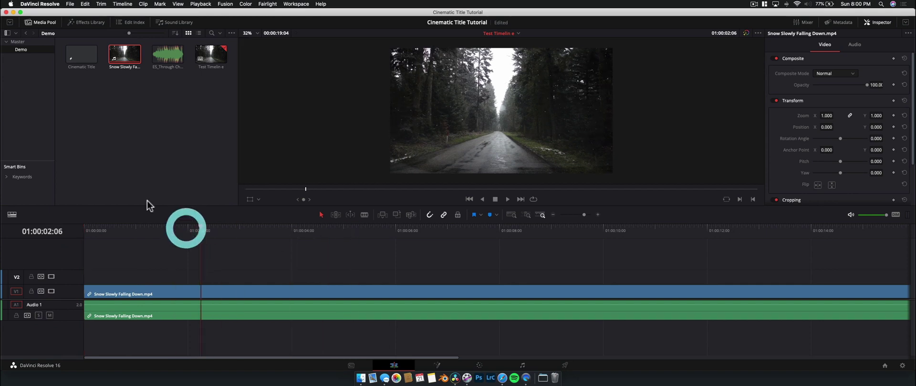
Add the Mist Cinematic Title to video track 2 above the forest clip, starting about 4 seconds in, and preview it
left_click(91, 22)
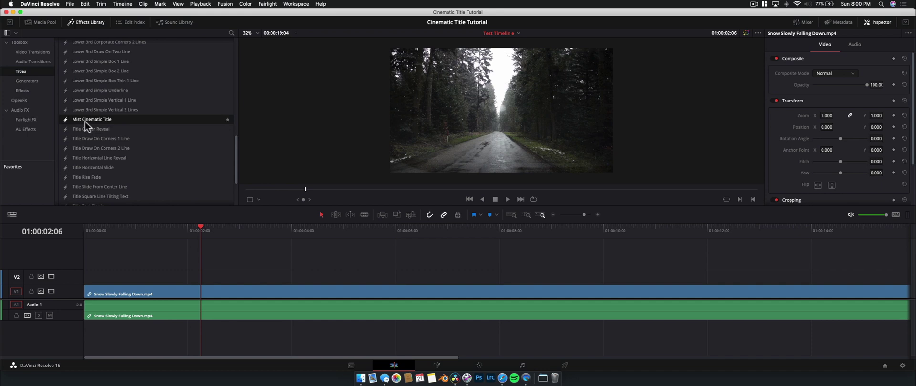
scroll(86, 124, "down", 3)
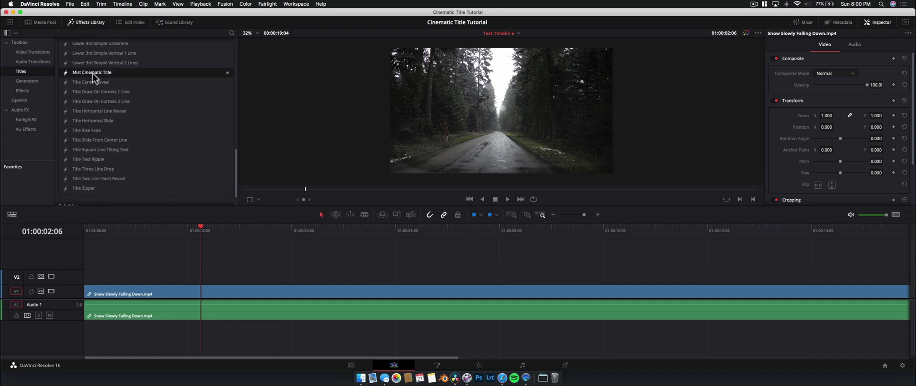
left_click_drag(93, 76, 313, 274)
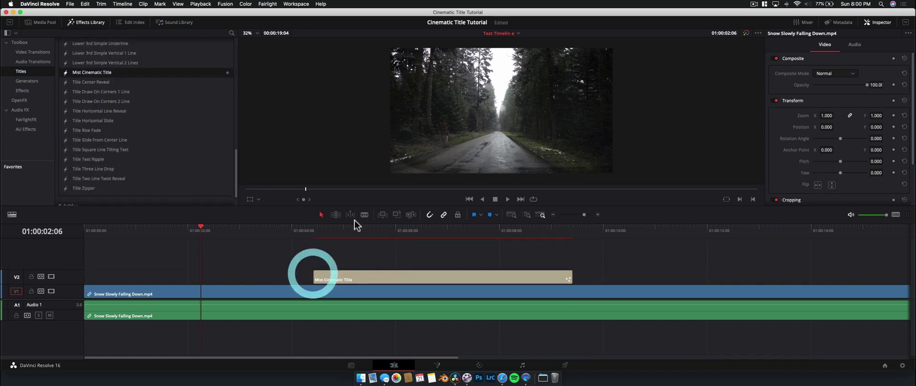
mouse_move(347, 231)
left_mouse_down()
mouse_move(514, 235)
mouse_move(354, 233)
left_mouse_up()
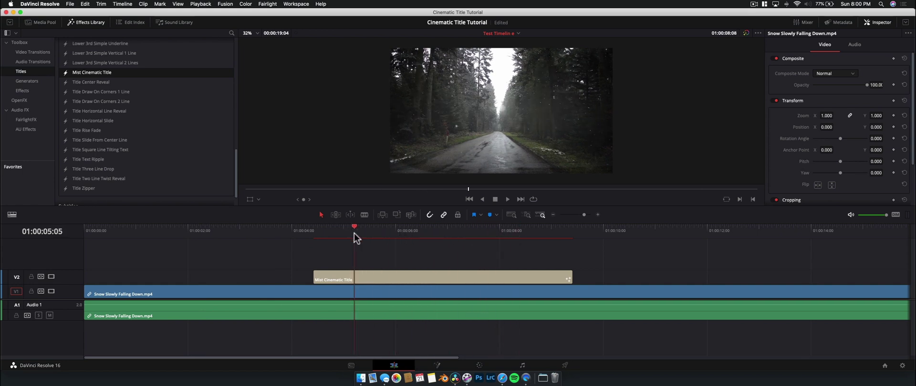
left_click(425, 276)
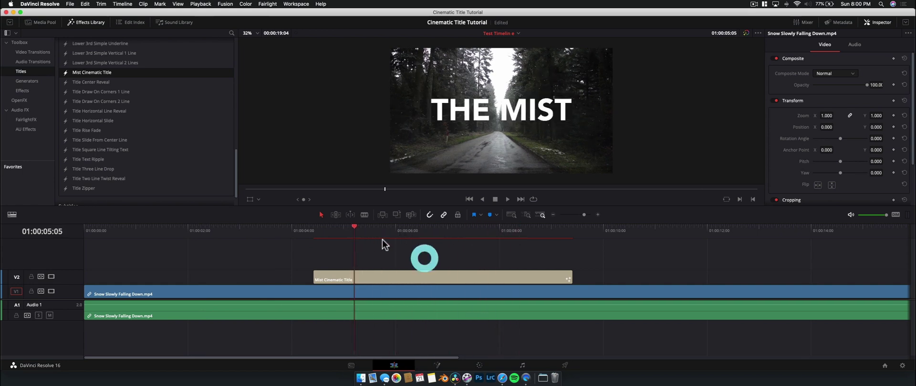
Replace the styled text of the Mist Cinematic Title with THAT MODERN DUDE
left_click(405, 284)
left_click(823, 93)
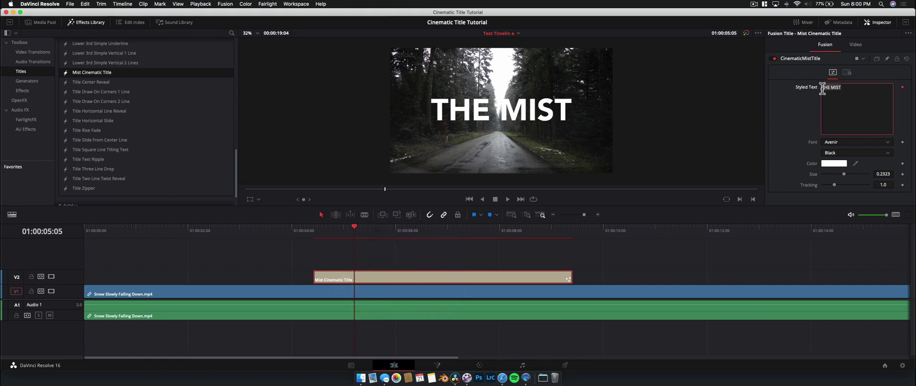
triple_click(822, 89)
type("T")
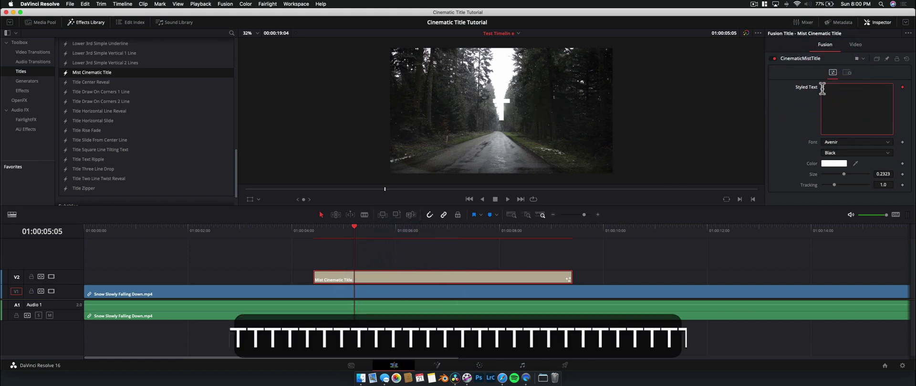
type("Y")
key("shift")
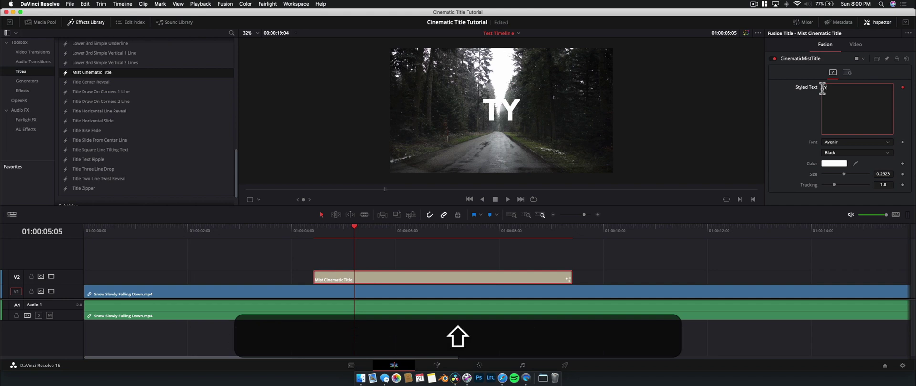
key("BackSpace")
key("BackSpace")
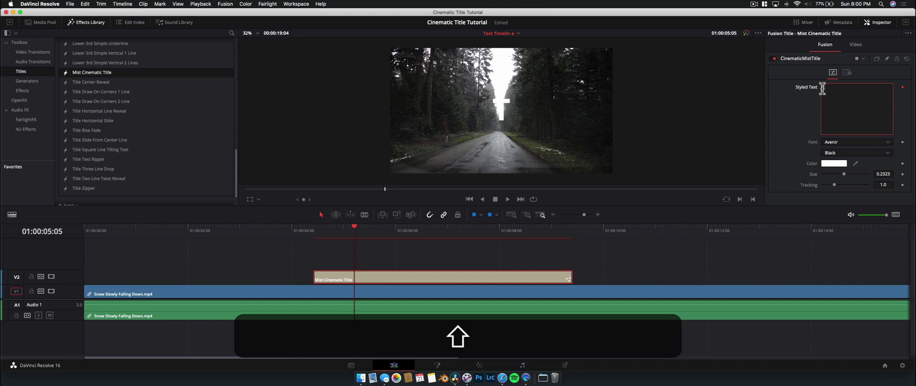
type("THAT MODERN ")
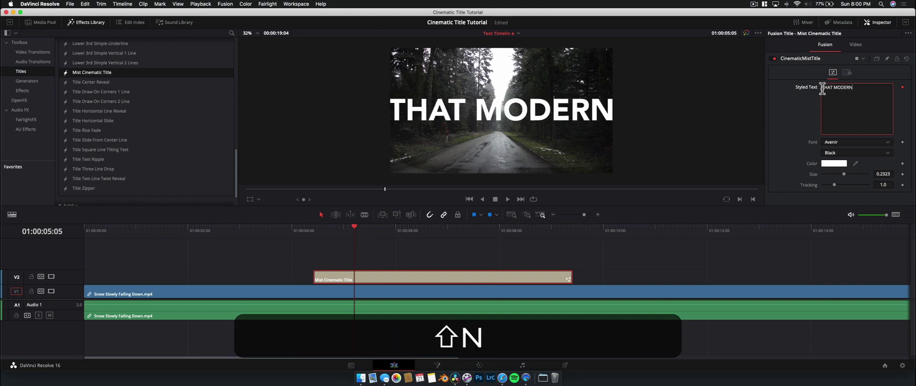
type("DUDE")
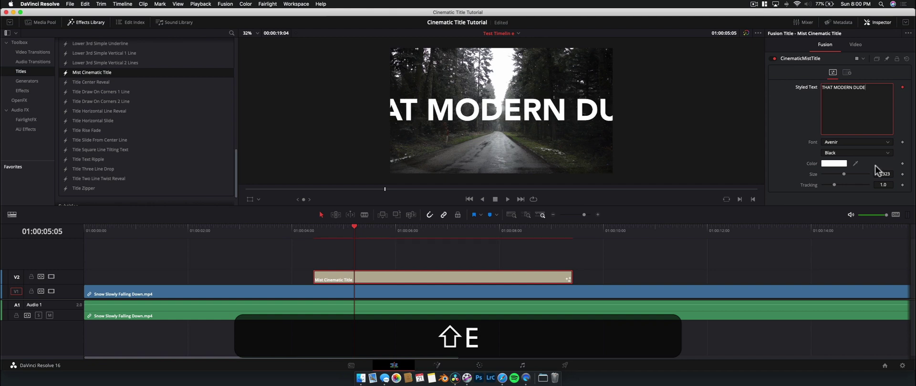
Reduce the title's text size to 0.1417 so it fits the frame, and preview it around 01:00:05:18
left_click(880, 173)
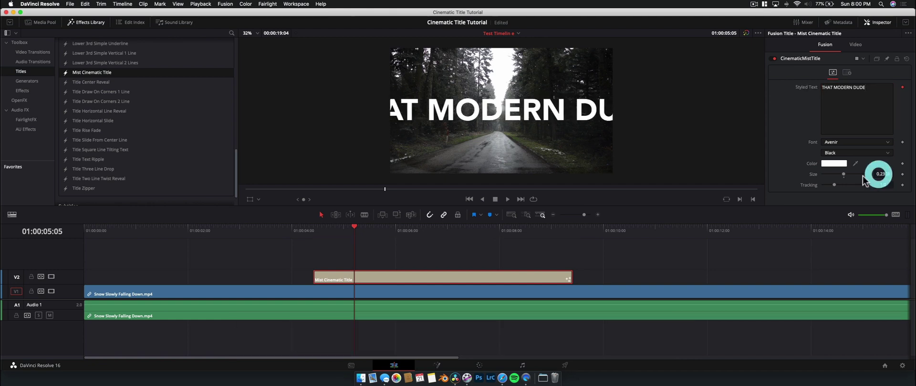
left_click_drag(843, 175, 836, 177)
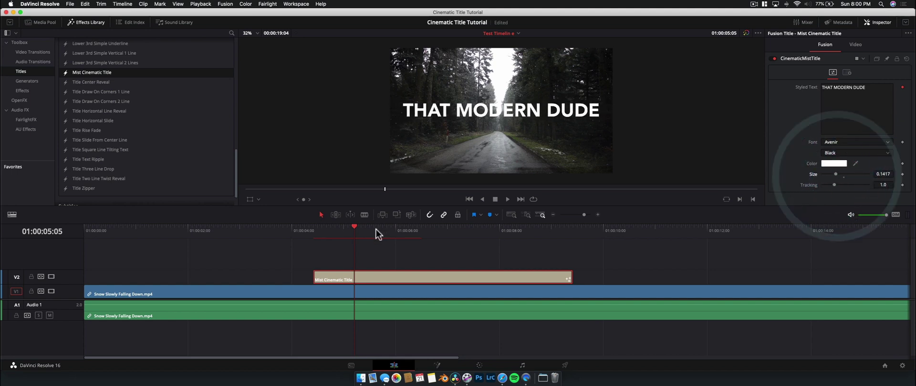
mouse_move(375, 230)
left_mouse_down()
mouse_move(562, 234)
mouse_move(384, 231)
left_mouse_up()
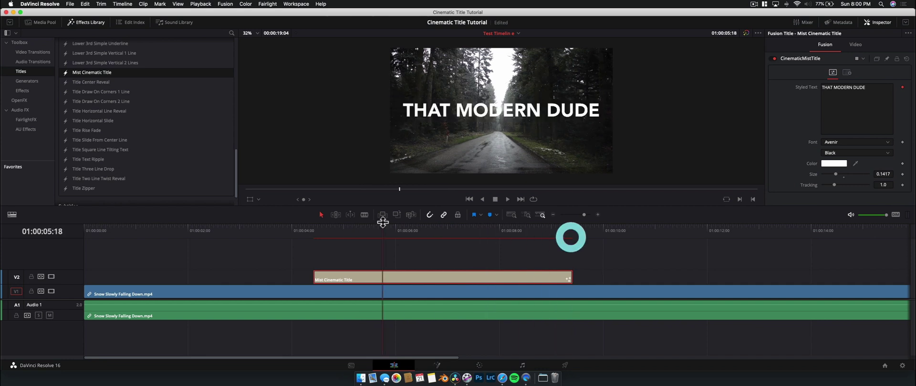
Set the title's font to Afterclap Regular and reduce its tracking to 0.913
left_click(864, 143)
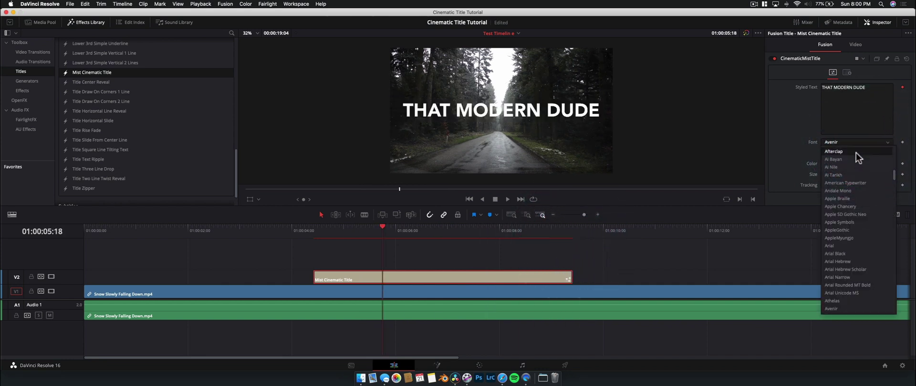
left_click(855, 153)
left_click(846, 153)
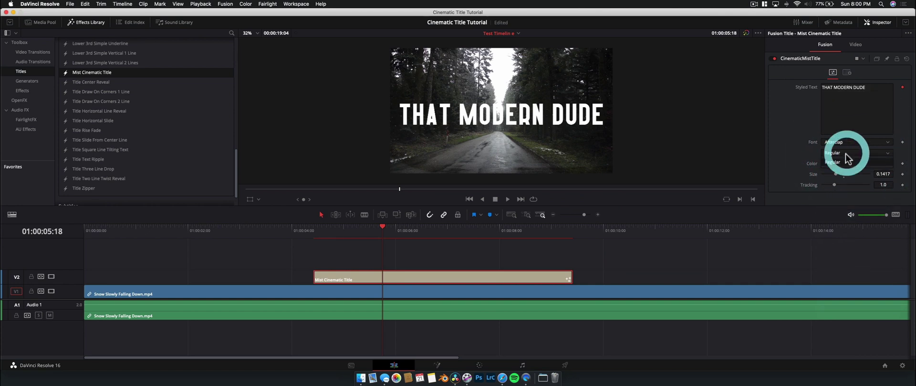
left_click_drag(840, 185, 836, 185)
Change the title's text color to a dark red
left_click(834, 163)
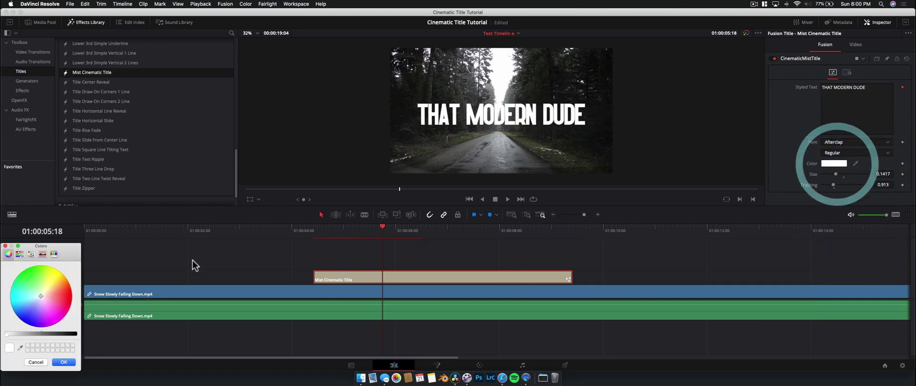
left_click_drag(55, 245, 320, 89)
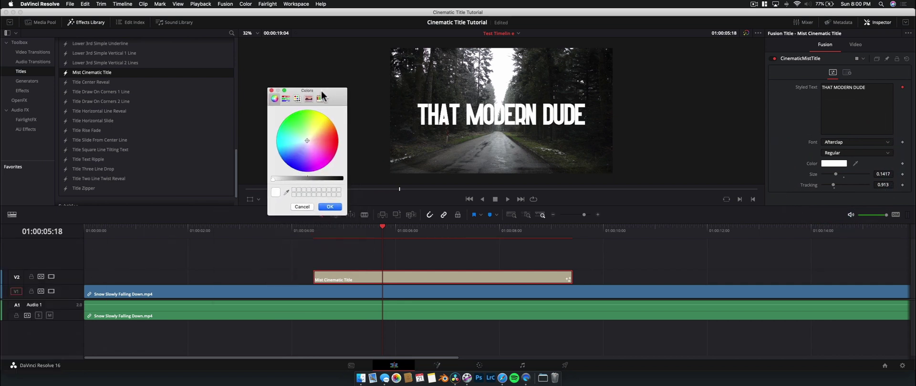
left_click(337, 141)
left_click_drag(326, 182, 314, 182)
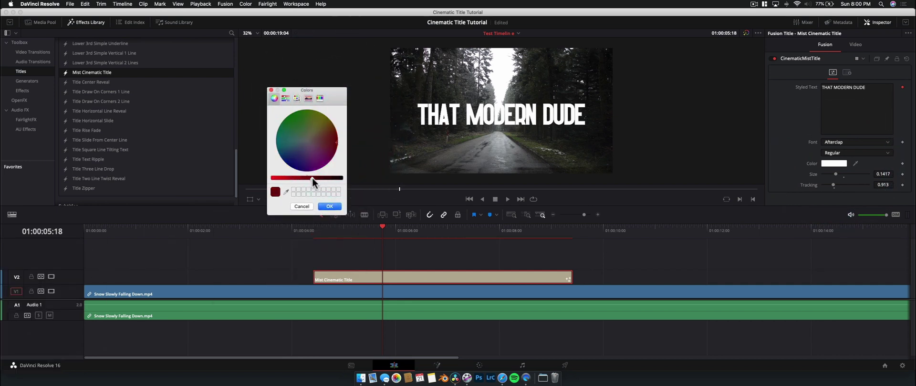
left_click(329, 207)
Play back the red title over the forest footage and scrub back to 01:00:07:11
key("space")
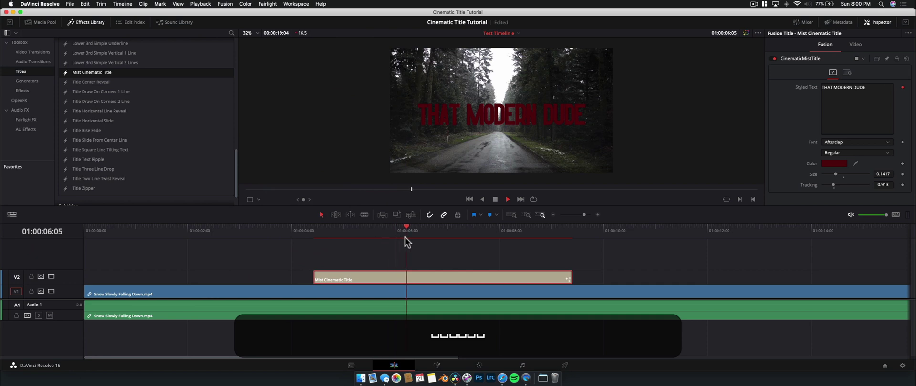
key("space")
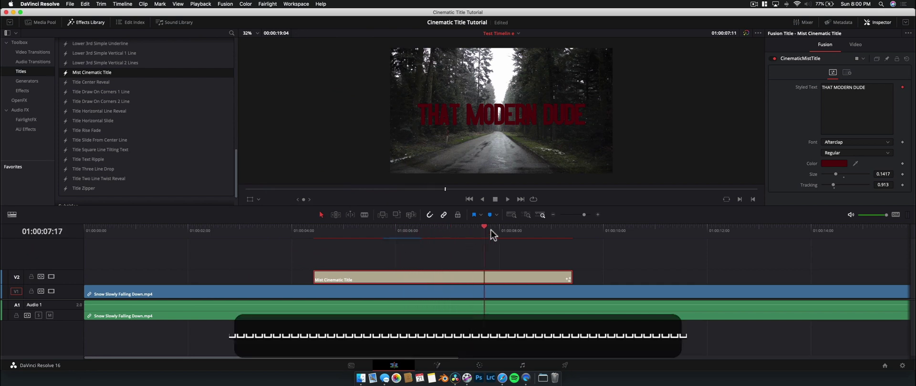
mouse_move(491, 229)
left_mouse_down()
mouse_move(419, 231)
mouse_move(477, 231)
left_mouse_up()
left_click(470, 231)
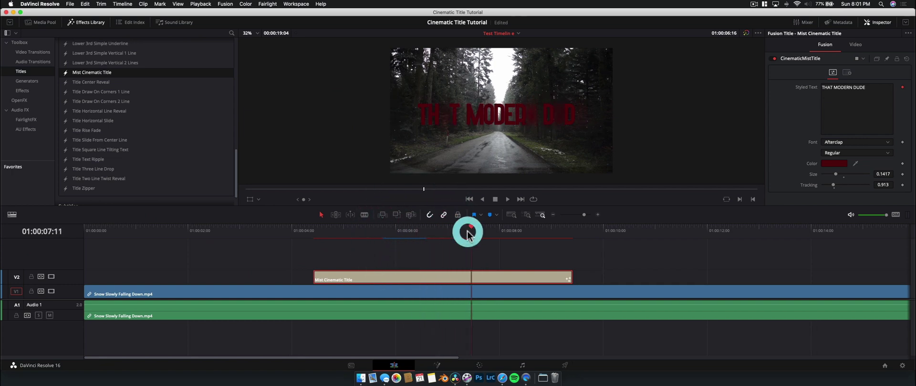
Delete the title and the forest clip with its audio from the timeline and bring up the media pool
left_click_drag(315, 265, 495, 343)
key("BackSpace")
key("BackSpace")
key("BackSpace")
key("BackSpace")
key("BackSpace")
key("BackSpace")
key("BackSpace")
key("BackSpace")
key("BackSpace")
key("BackSpace")
key("BackSpace")
key("BackSpace")
key("BackSpace")
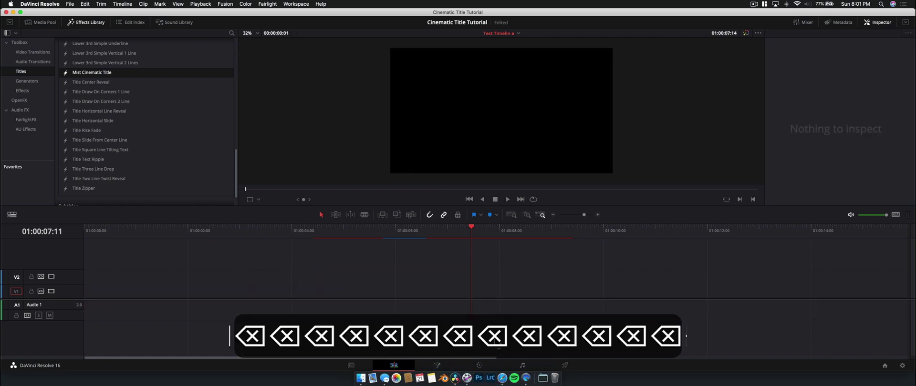
left_click(30, 22)
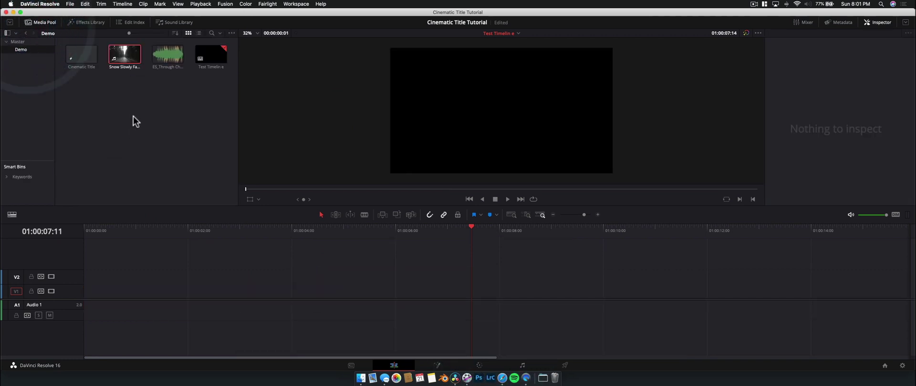
right_click(123, 156)
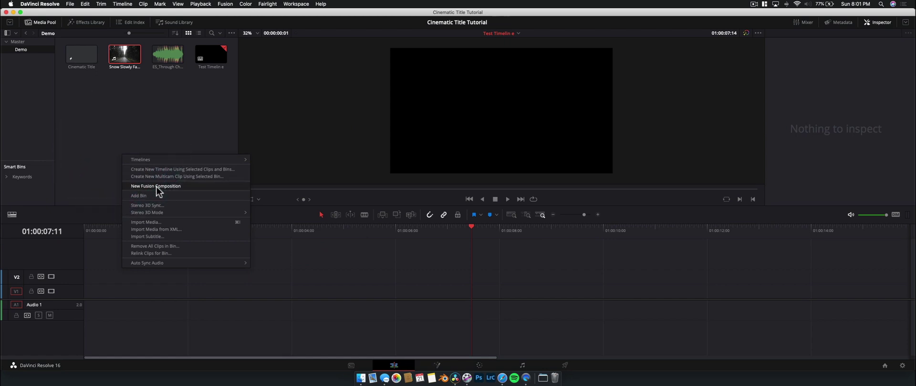
left_click(86, 126)
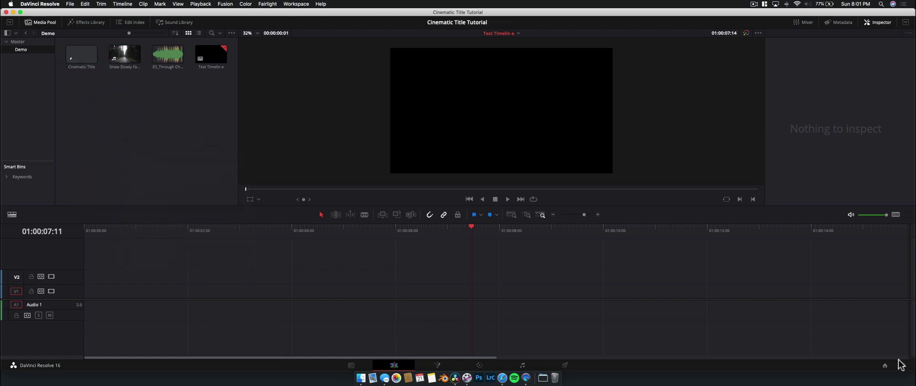
left_click(884, 367)
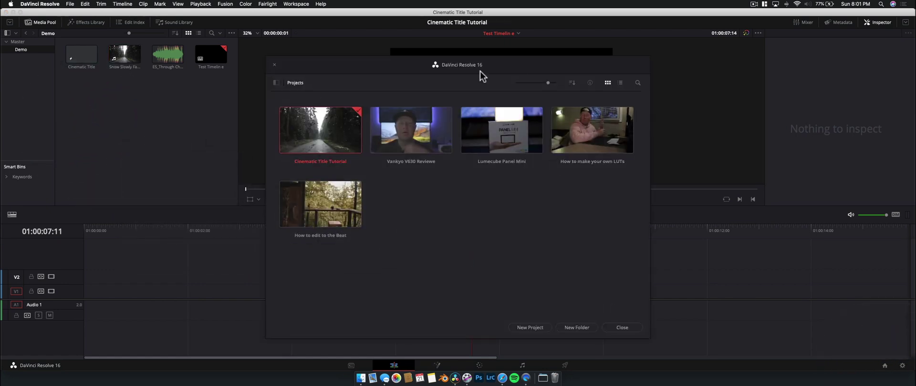
left_click(606, 328)
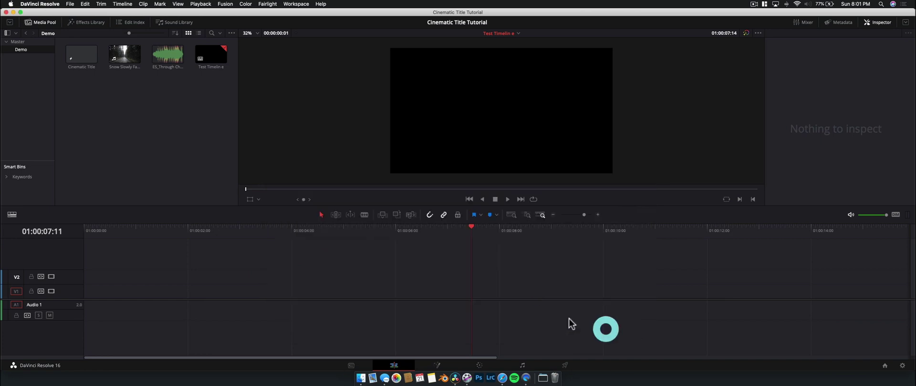
Create a new Fusion composition clip named Cinematic Title in the Demo bin
right_click(105, 103)
left_click(156, 134)
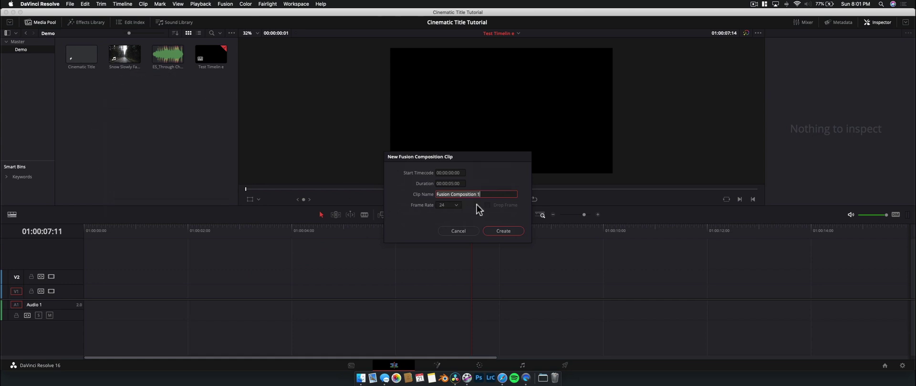
type("Cin")
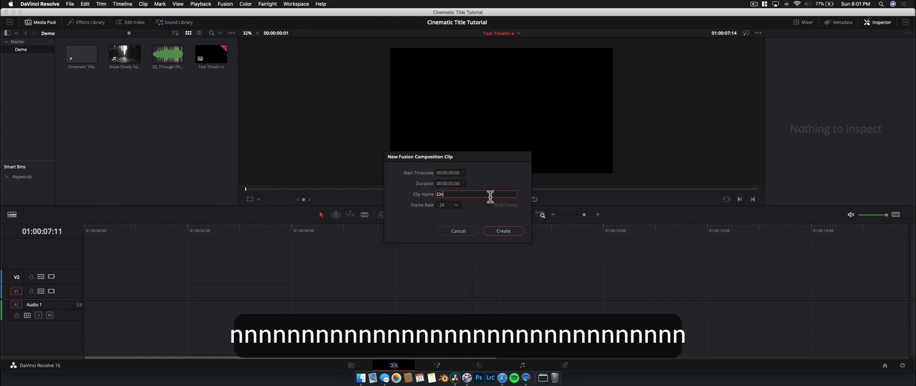
type("ematic Title")
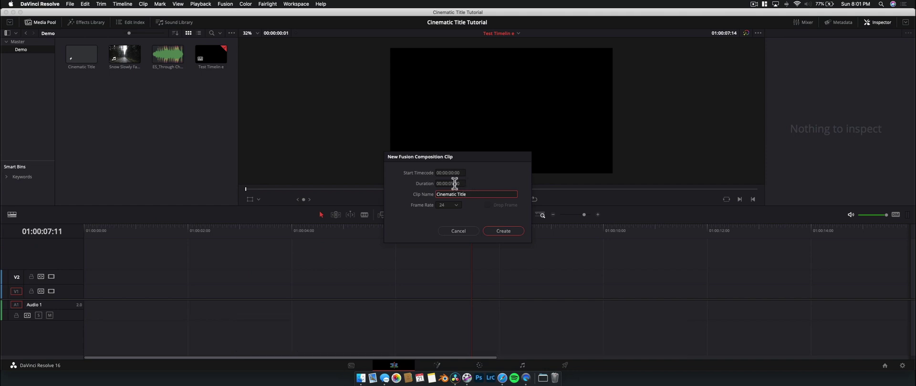
left_click(496, 232)
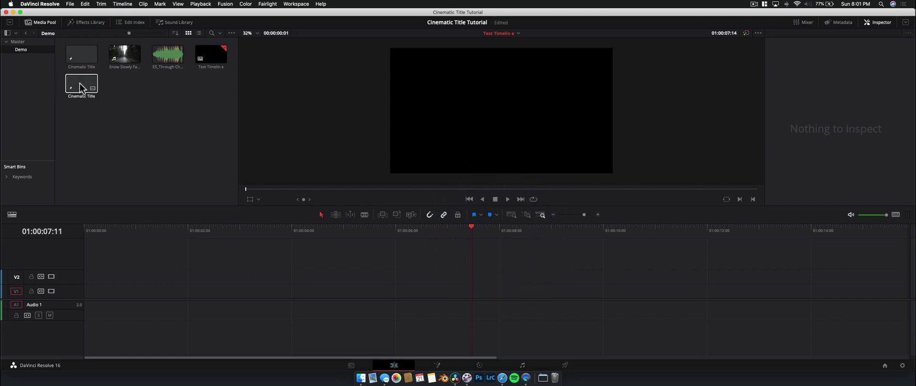
Open the new Cinematic Title composition in Fusion and add a Text+ node connected to MediaOut1
mouse_move(80, 84)
left_mouse_down()
mouse_move(187, 227)
mouse_move(138, 321)
mouse_move(117, 309)
mouse_move(82, 88)
left_mouse_up()
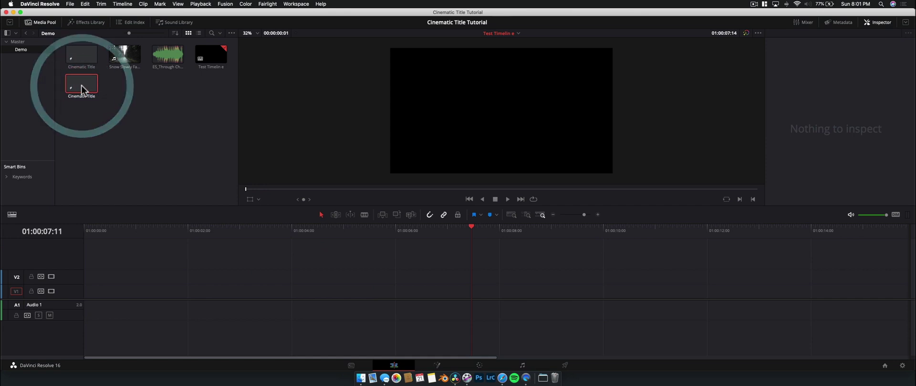
left_click(438, 366)
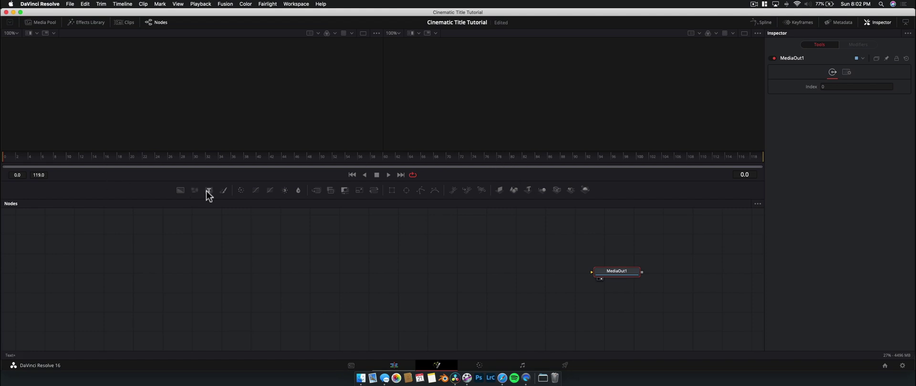
left_click_drag(207, 192, 631, 286)
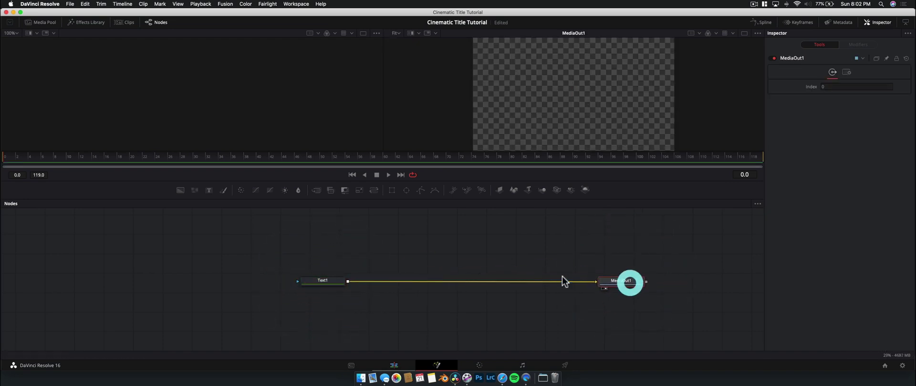
left_click(337, 282)
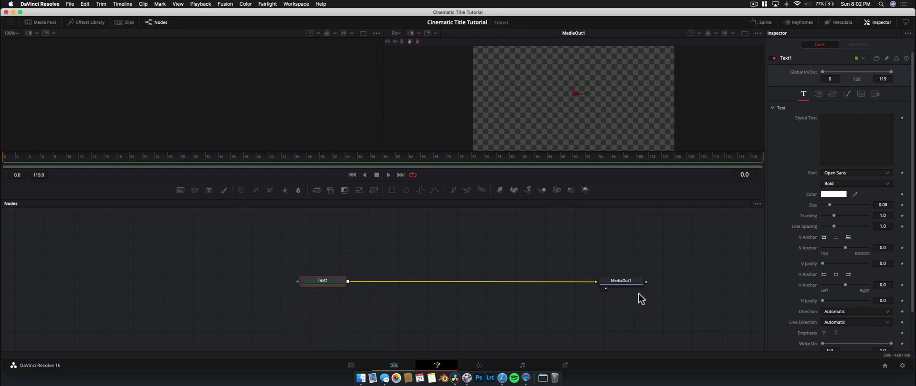
left_click_drag(616, 282, 605, 285)
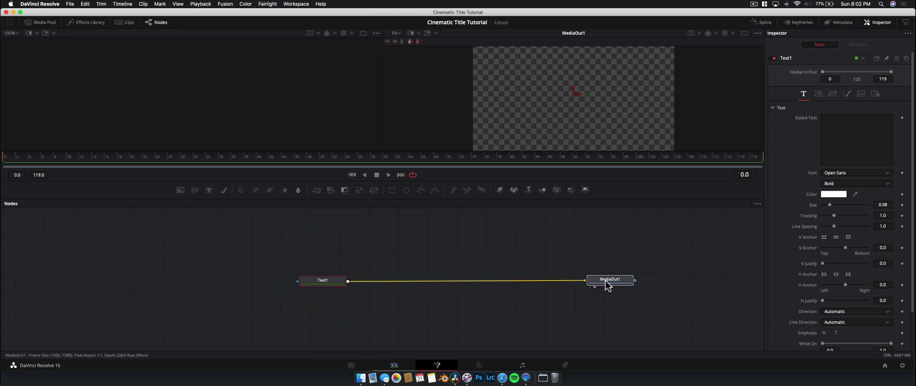
Switch Fusion to a single viewer showing the MediaOut1 output
left_click(745, 33)
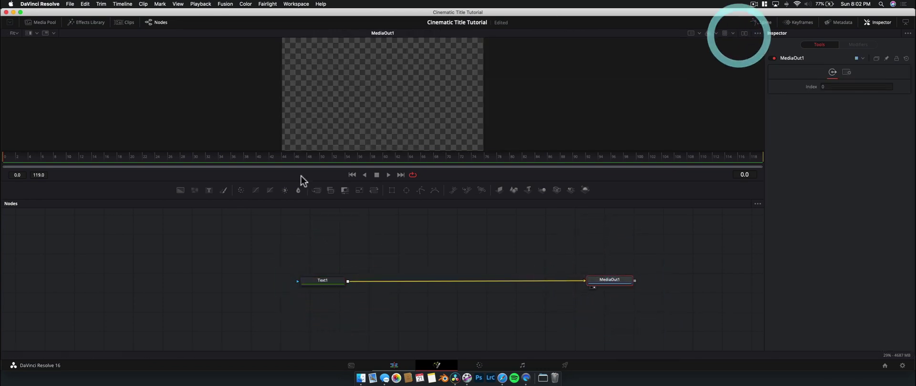
left_click(421, 113)
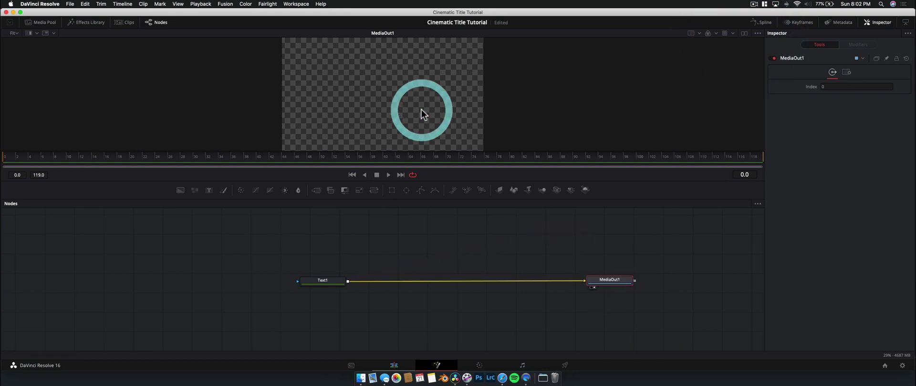
left_click(612, 275)
Enter CINEMATIC TITLE as the styled text of the Text1 node
left_click(327, 282)
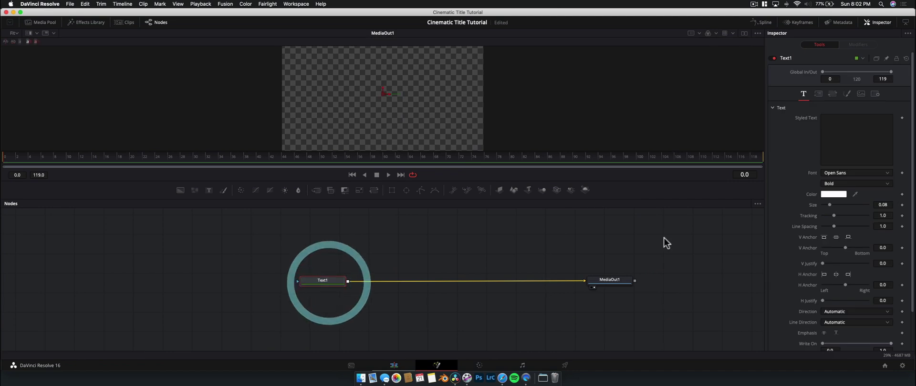
left_click(845, 137)
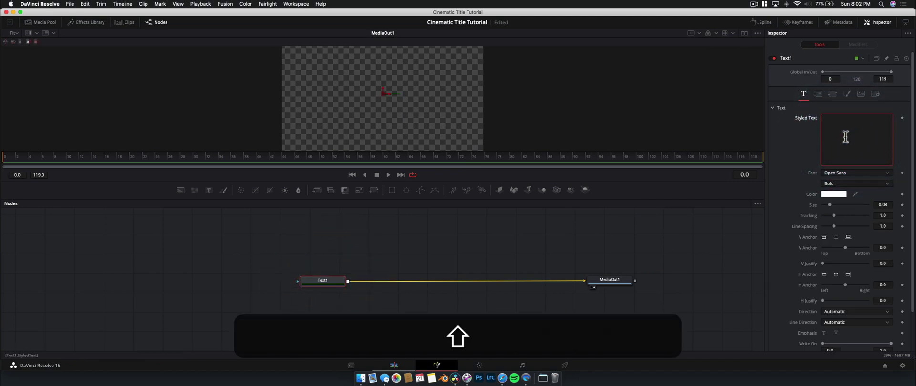
type("CI")
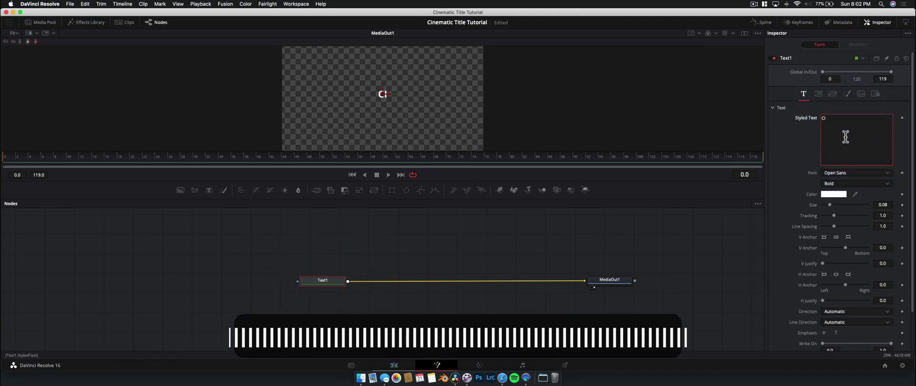
type("NEMATIC ")
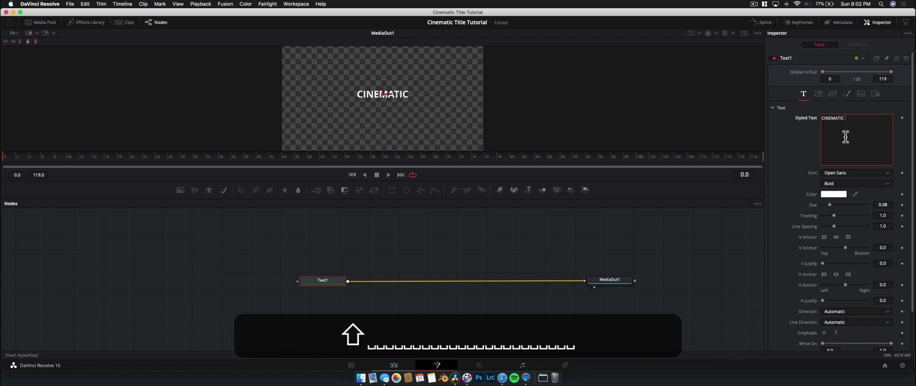
type("TITLE")
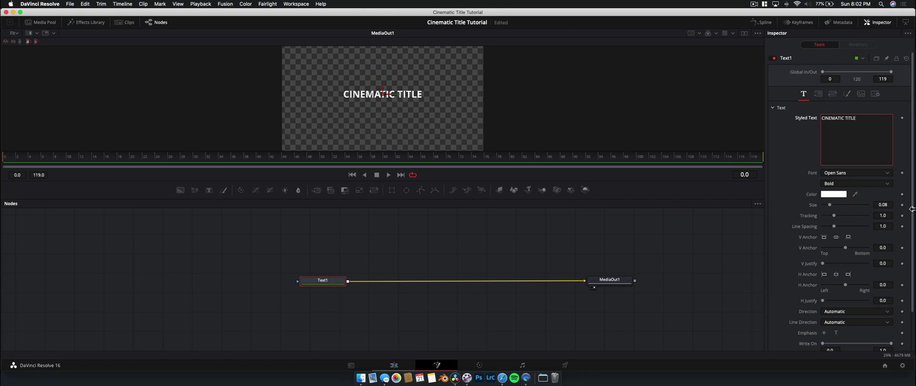
Enlarge the CINEMATIC TITLE text to size 0.1654 and reset its tracking to 1.0
left_click_drag(883, 205, 837, 207)
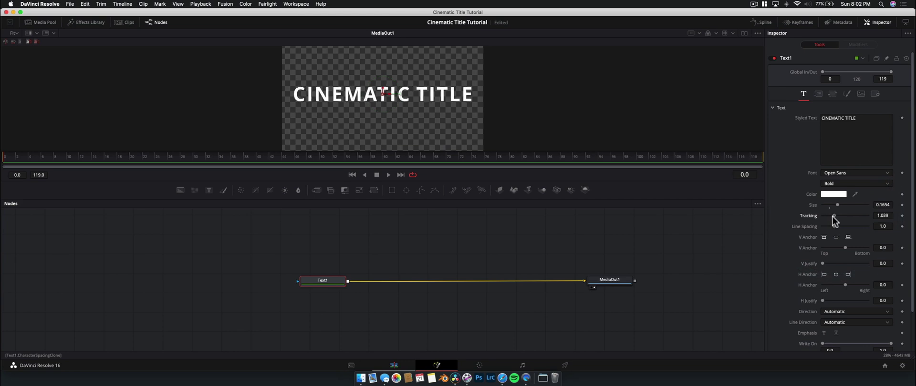
left_click_drag(833, 220, 832, 218)
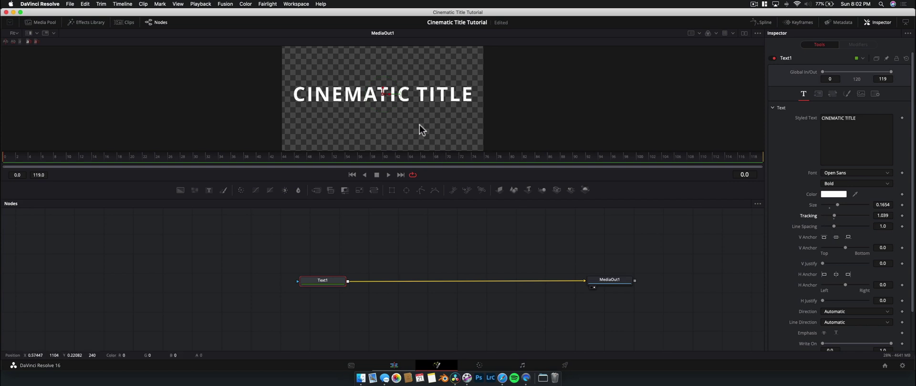
double_click(834, 217)
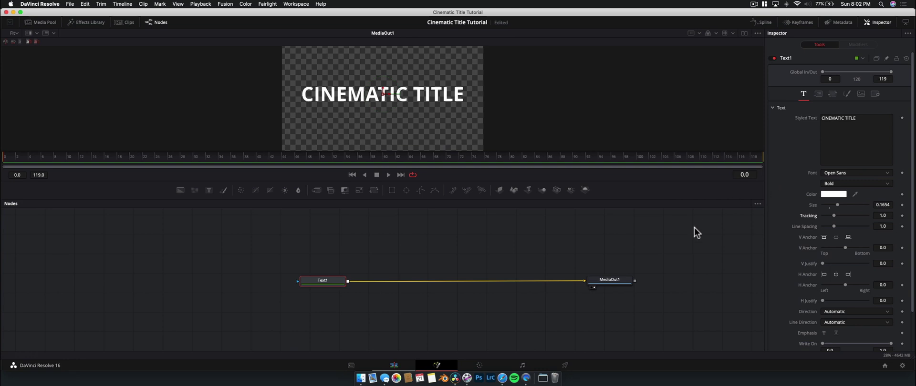
Insert a Transform node between Text1 and MediaOut1, reselect the Text1 node, and enlarge the viewer area
left_click(340, 263)
key("shift+space")
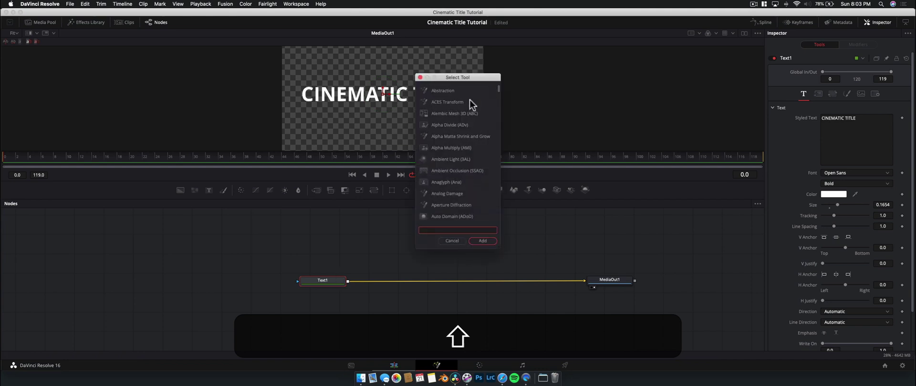
type("trans")
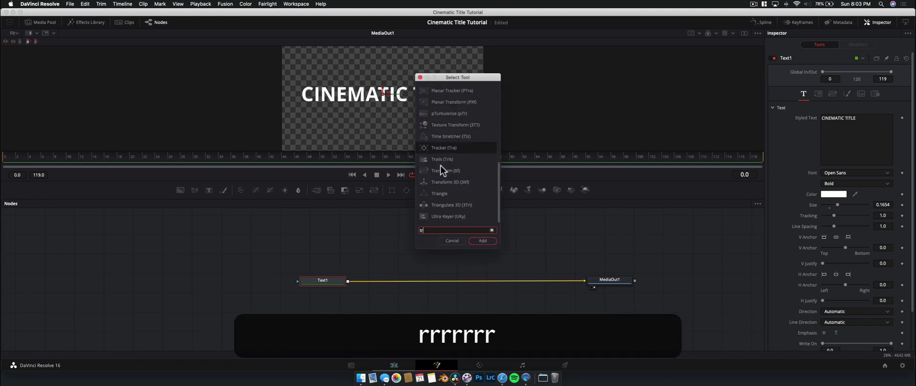
left_click(483, 241)
left_click_drag(404, 285, 450, 280)
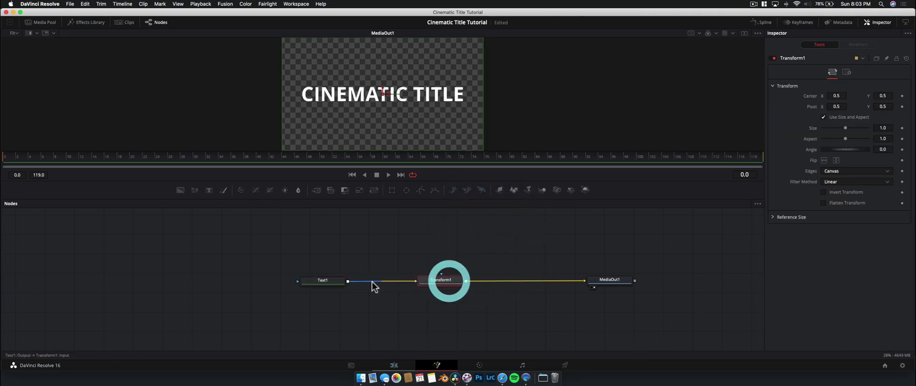
left_click(430, 302)
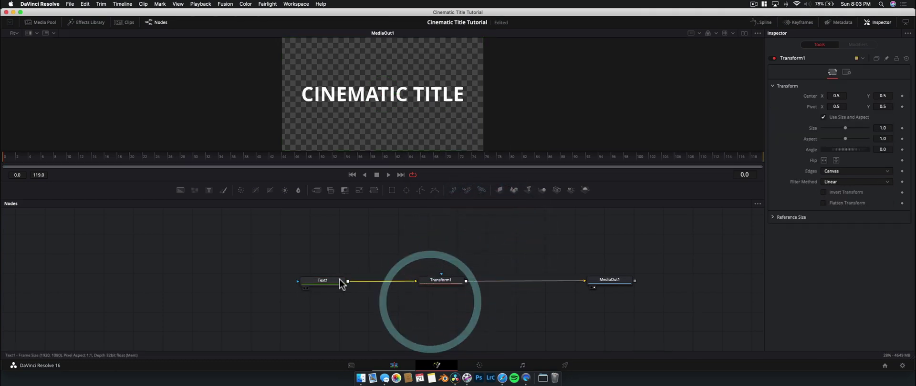
left_click(326, 285)
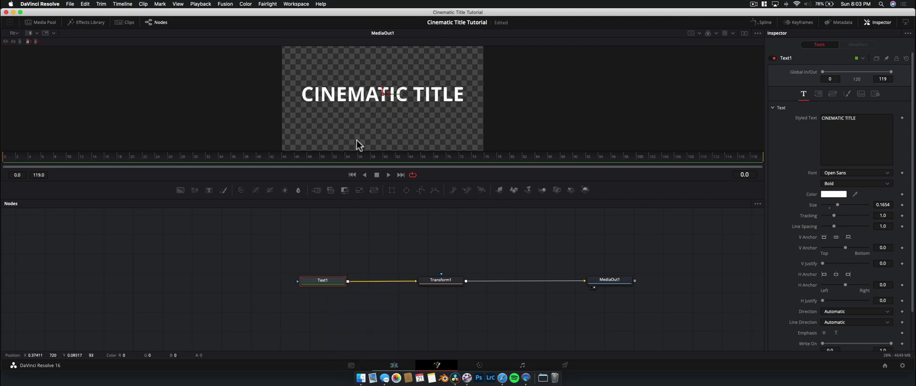
left_click_drag(411, 179, 409, 195)
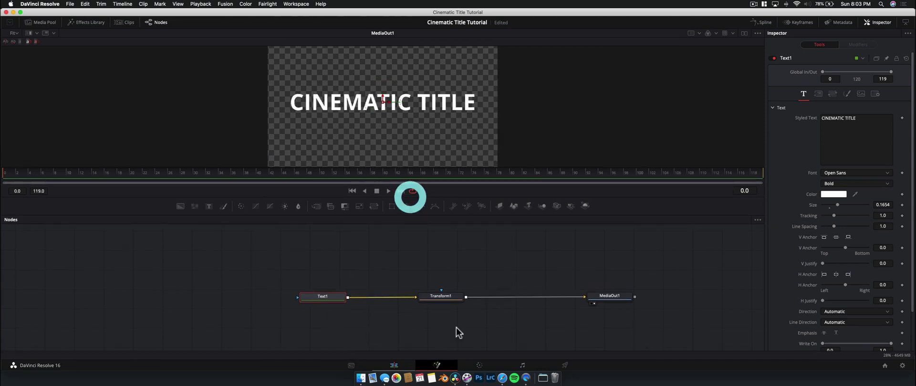
Switch to QuickTime Player, examine how the letters of the Cinematic Title Demo fade and blur individually, and return to DaVinci Resolve
left_click(527, 380)
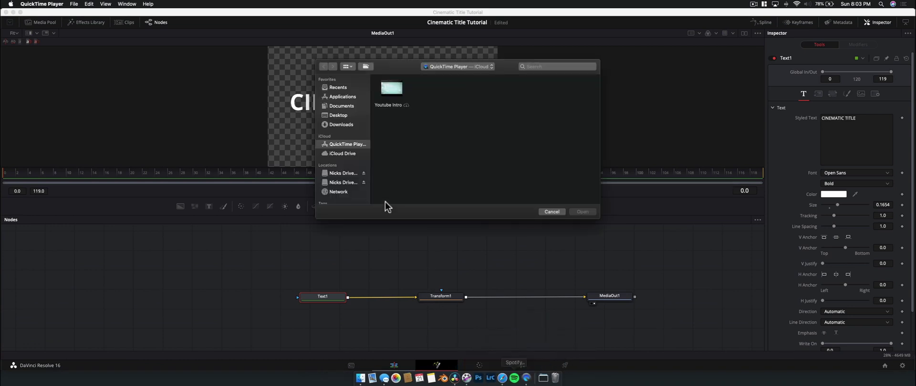
left_click(387, 96)
double_click(387, 95)
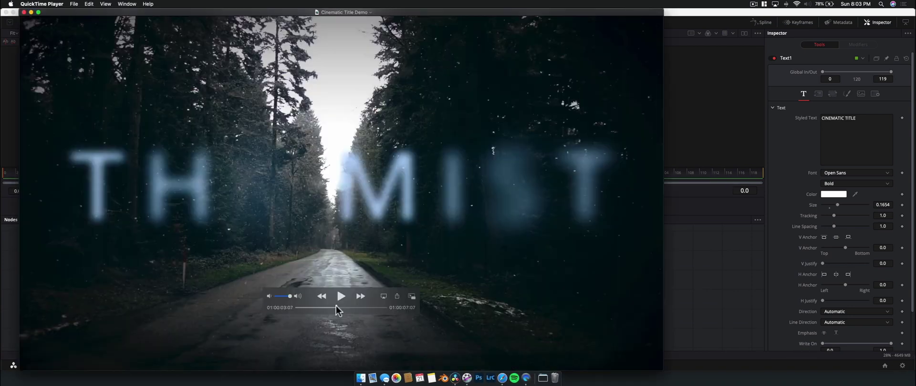
mouse_move(334, 308)
left_mouse_down()
mouse_move(342, 308)
mouse_move(335, 308)
left_mouse_up()
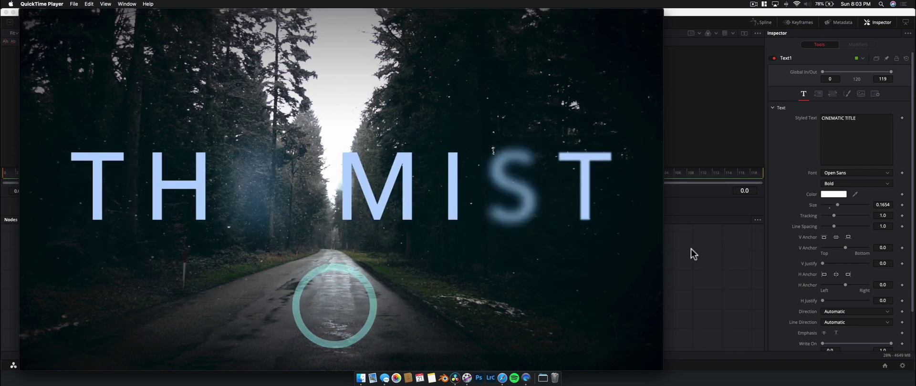
left_click(694, 265)
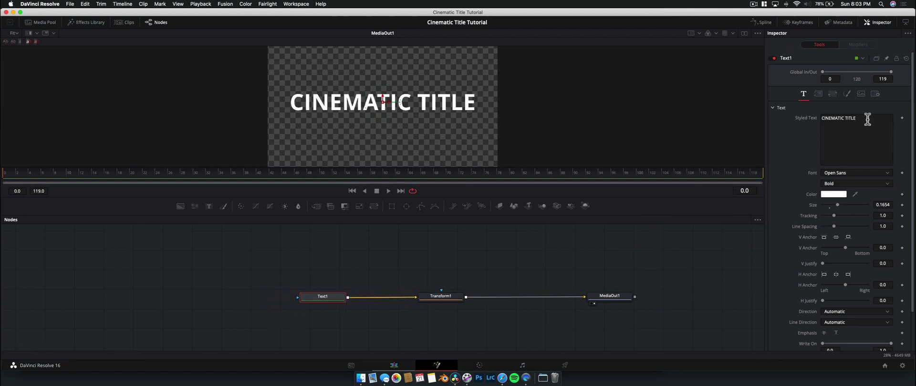
Apply a Follower modifier to the styled text of the Text1 node
left_click(822, 119)
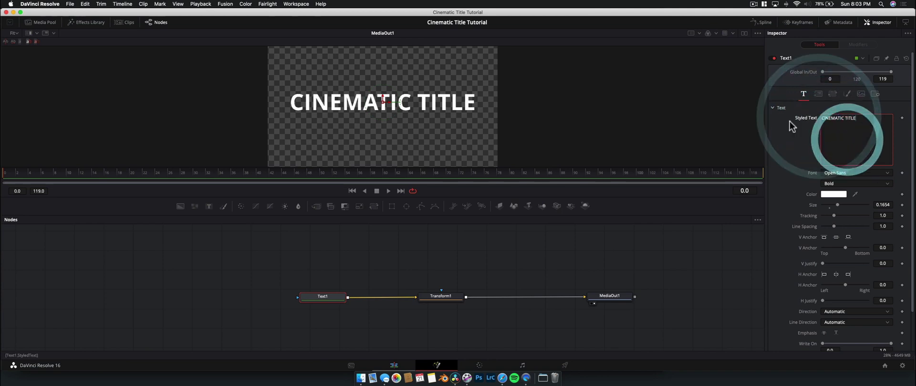
right_click(849, 132)
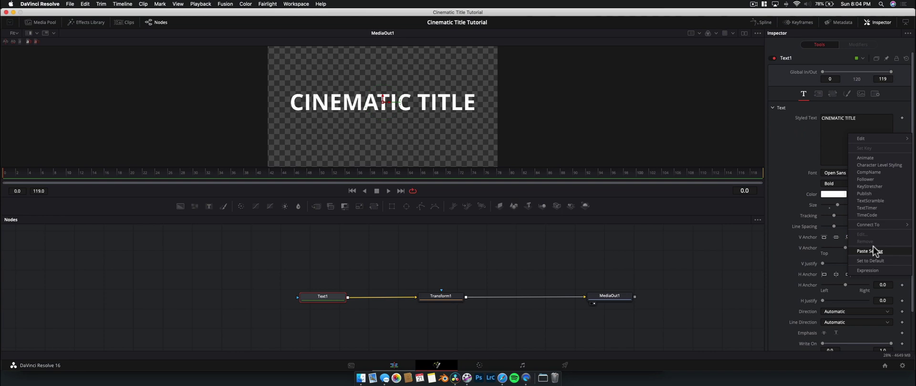
left_click(784, 150)
left_click(826, 123)
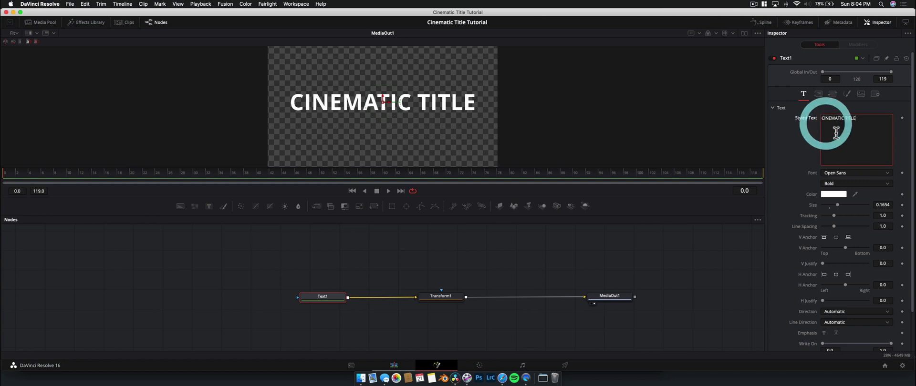
right_click(832, 131)
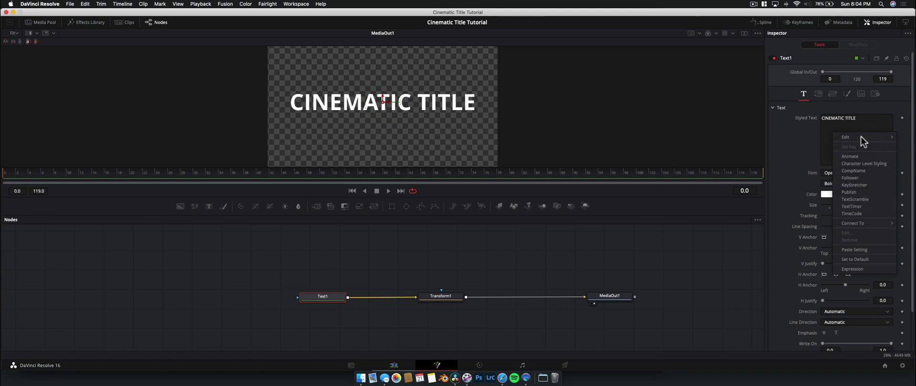
left_click(853, 178)
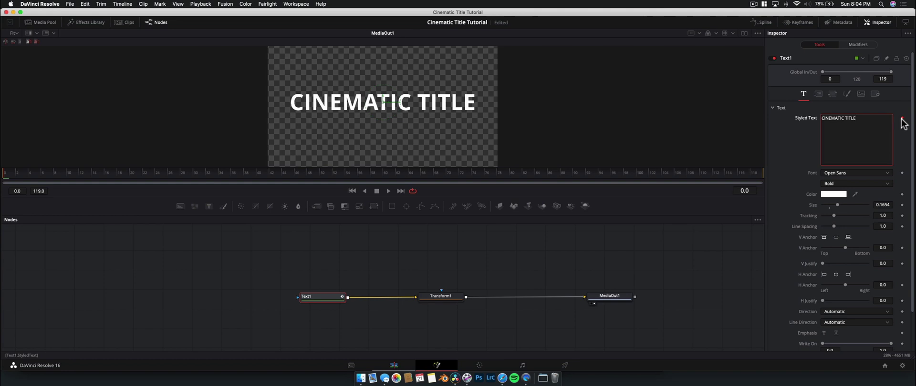
left_click(881, 138)
left_click(905, 152)
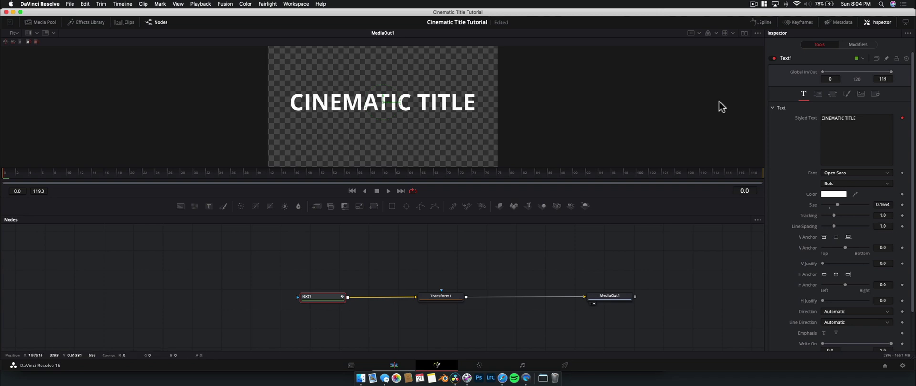
Examine the Follower1 modifier's timing, text, transform and shading settings and compare them with the Text1 node's own settings
left_click(853, 44)
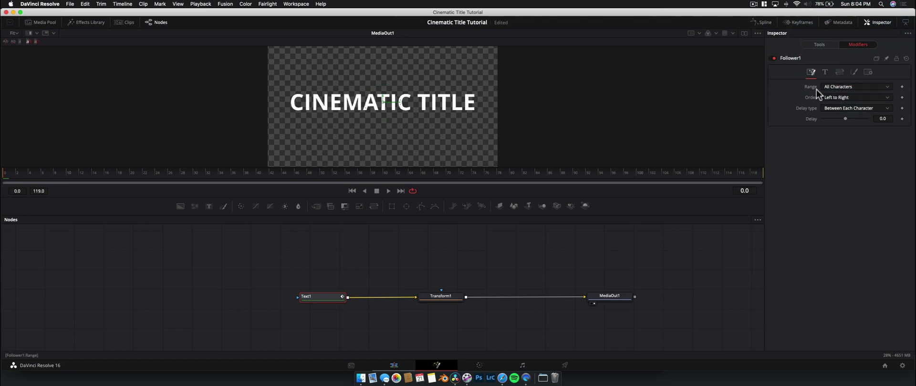
left_click(825, 72)
left_click(840, 72)
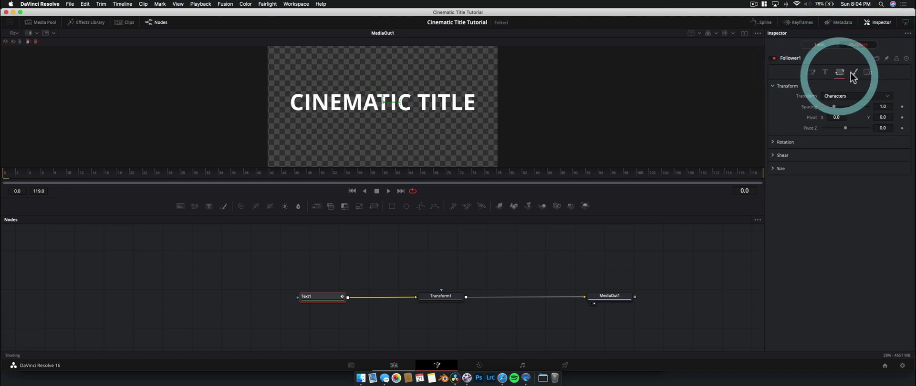
left_click(853, 72)
left_click(868, 73)
left_click(824, 44)
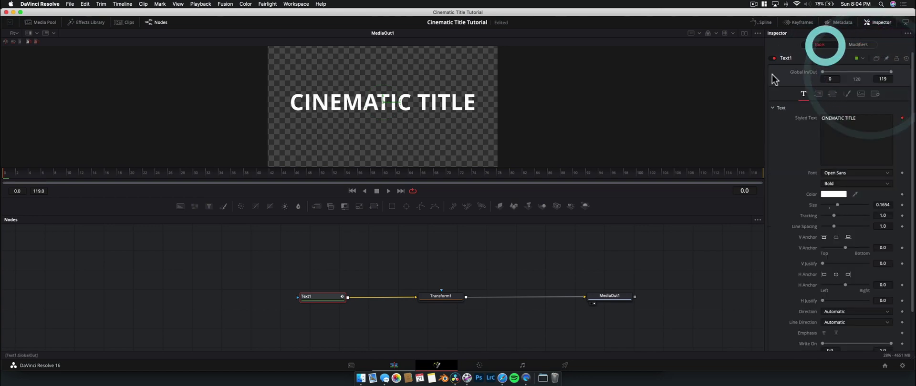
left_click(818, 94)
left_click(833, 94)
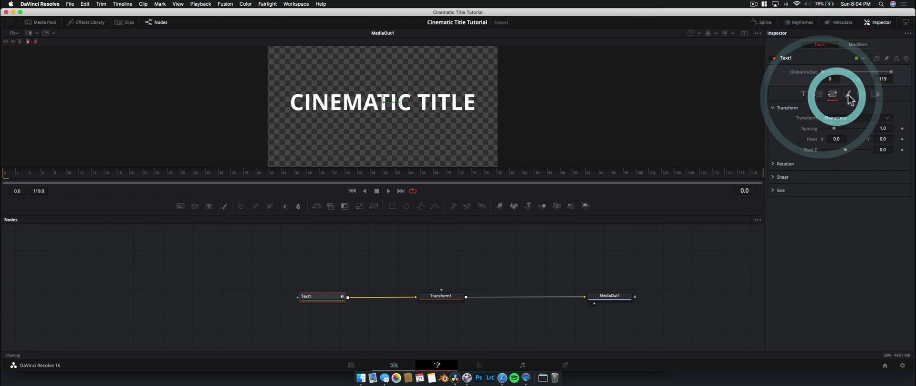
left_click(847, 94)
left_click(818, 94)
left_click(852, 45)
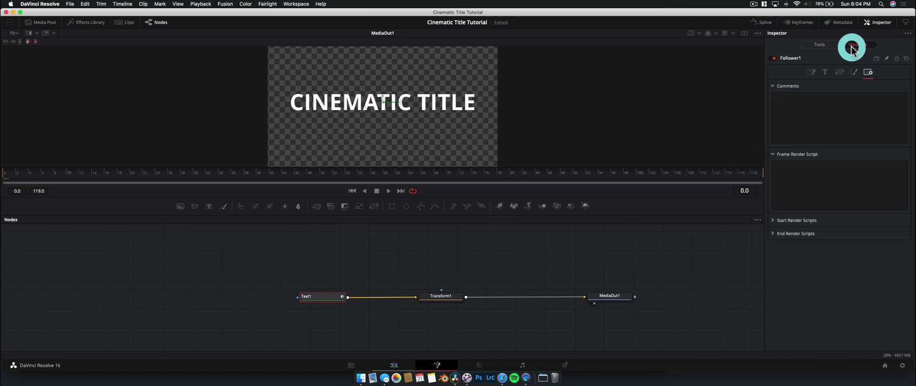
left_click(853, 72)
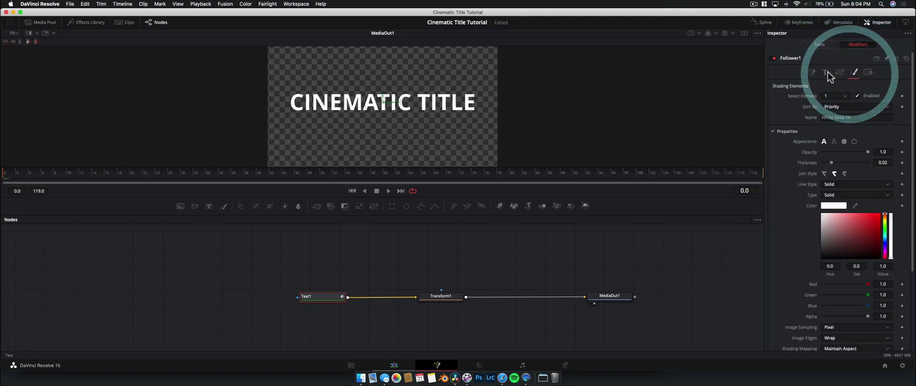
left_click(825, 73)
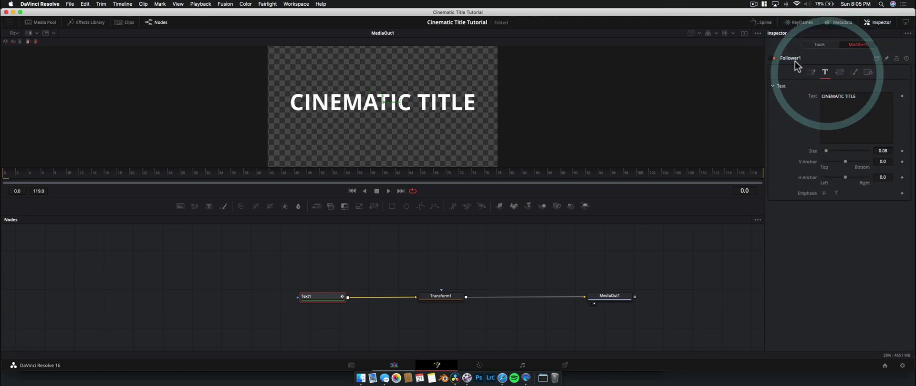
left_click(856, 73)
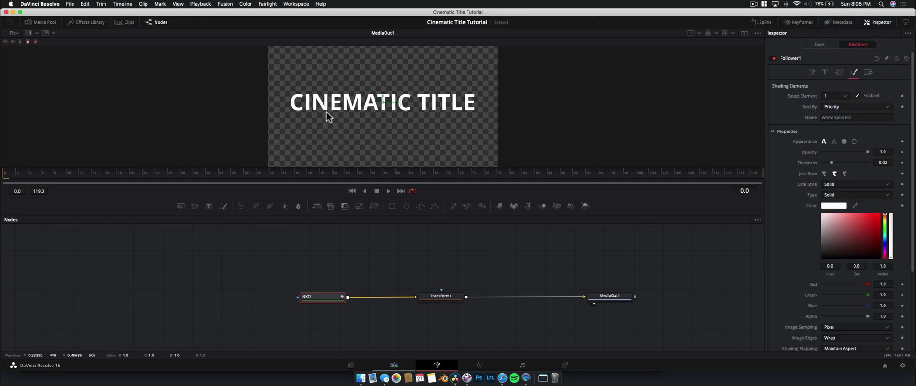
left_click(827, 44)
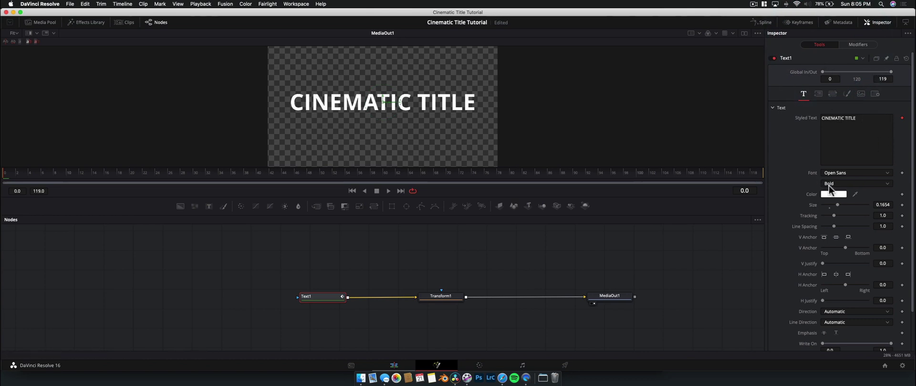
left_click(856, 46)
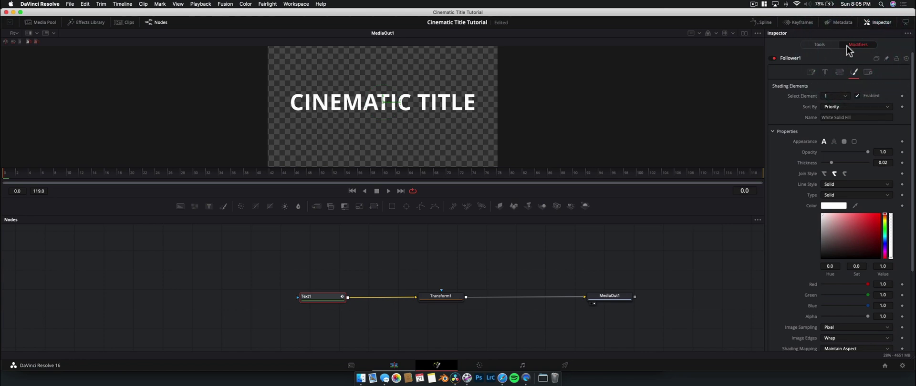
left_click(811, 72)
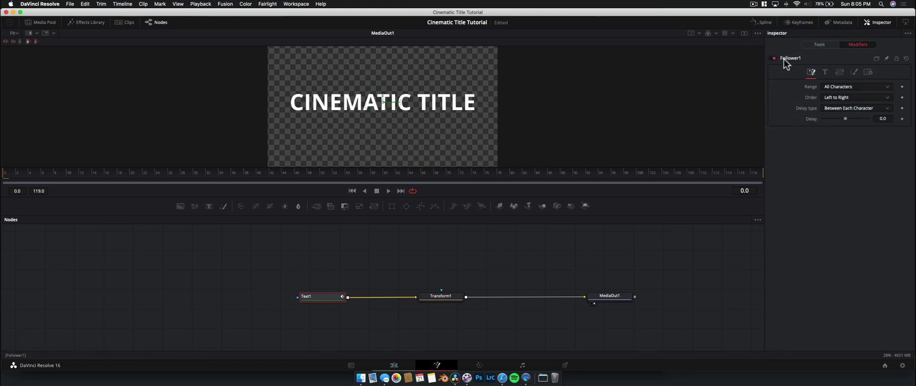
Expand the Softness settings of the Follower1 modifier's shading element 1
left_click(853, 73)
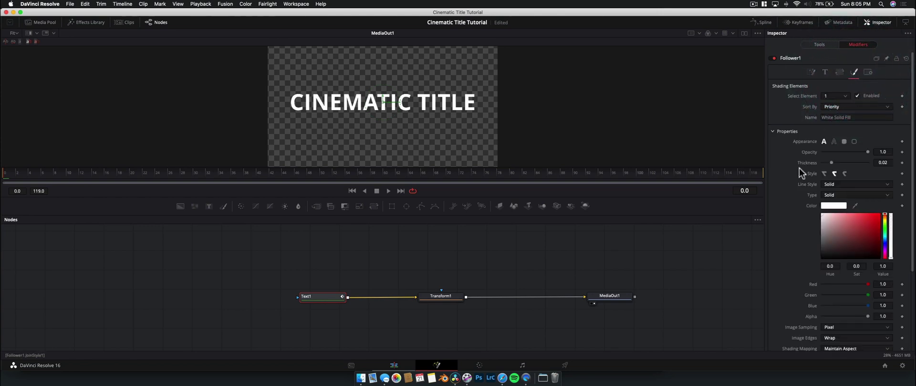
scroll(800, 168, "down", 5)
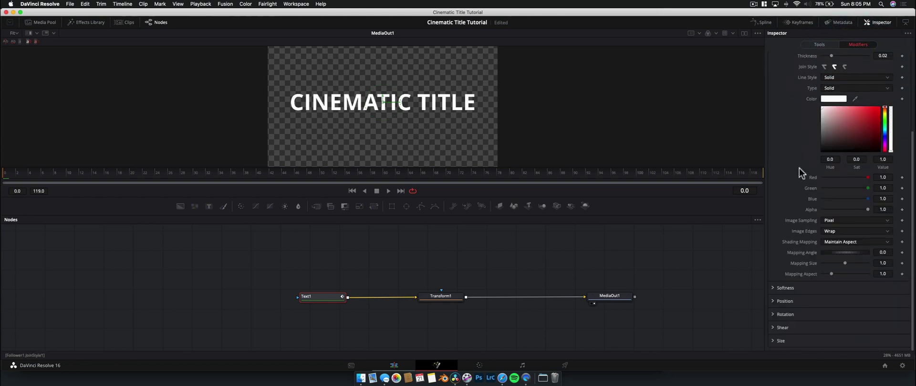
left_click(776, 288)
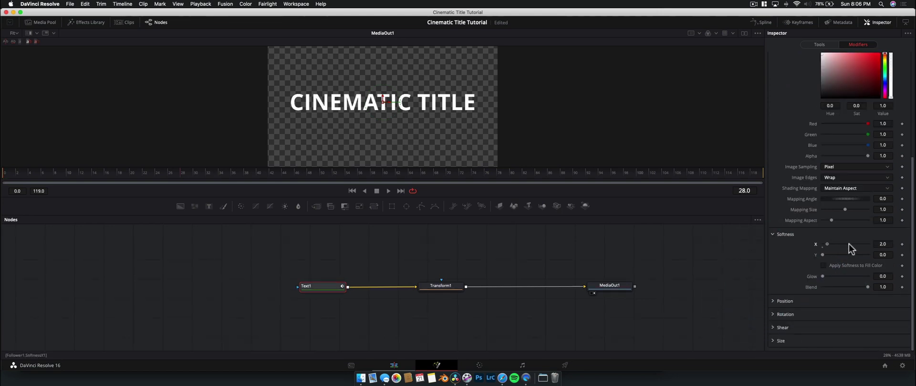
Try Softness X at 10.0 and Y at 8.0 on the Follower1 shading, and return both to 0.0
left_click(849, 246)
left_click(844, 257)
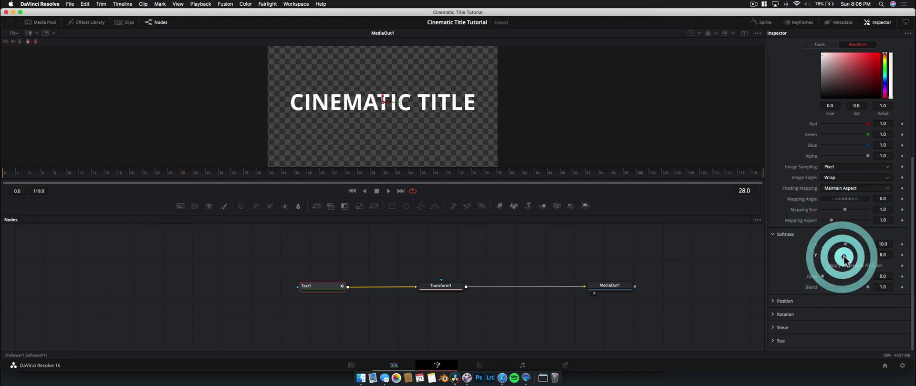
left_click(822, 247)
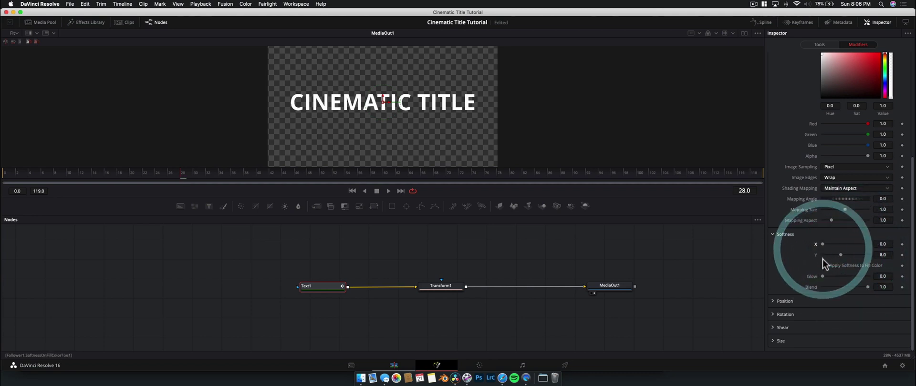
left_click(823, 257)
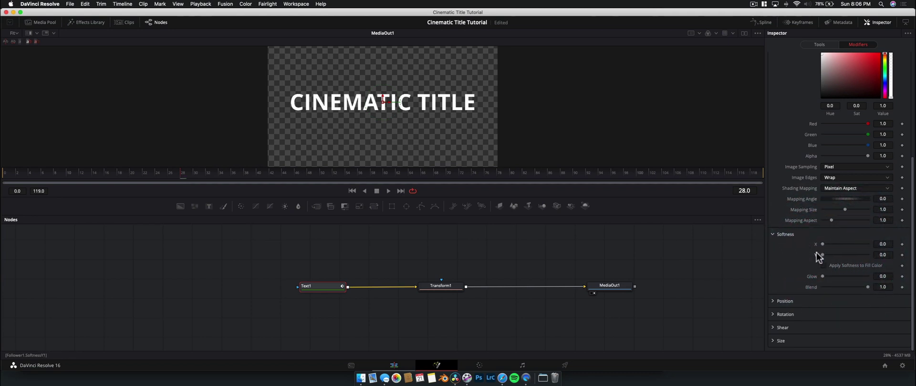
Link Follower1's Softness X to Softness Y with the expression SoftnessY1 and test the link by changing Y
left_click(886, 244)
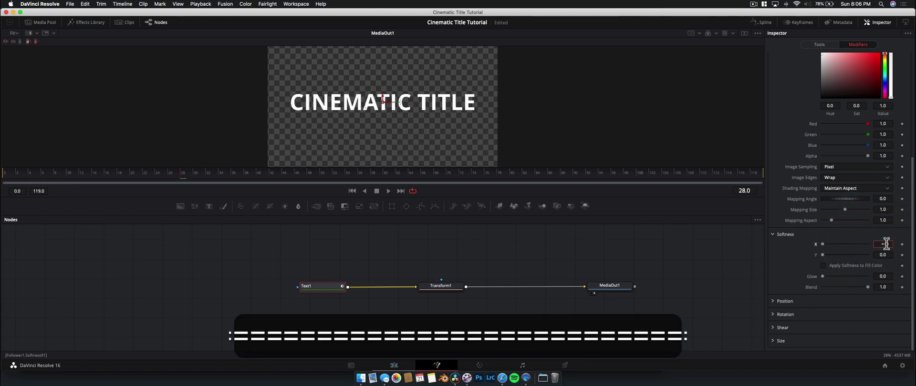
key("Return")
key("Return")
key("Return")
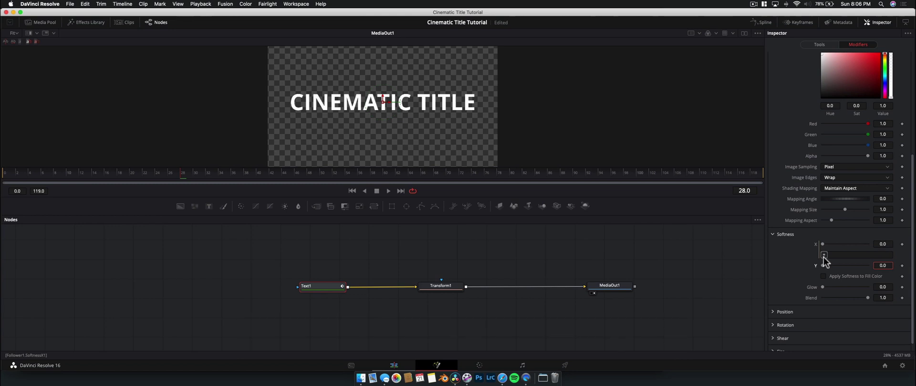
left_click(825, 256)
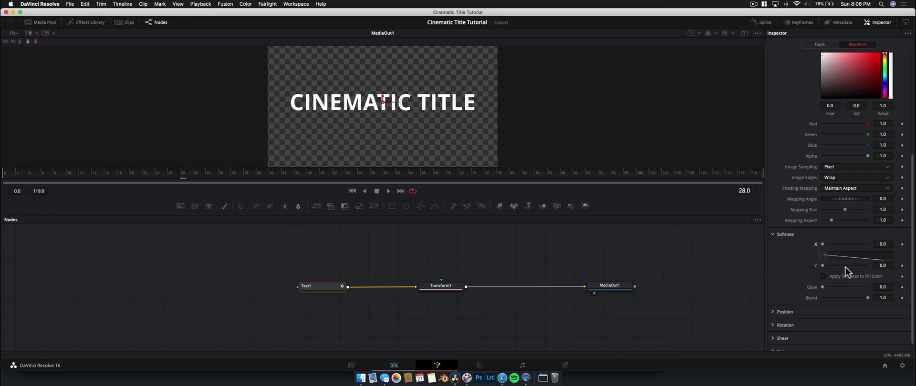
left_click(815, 265)
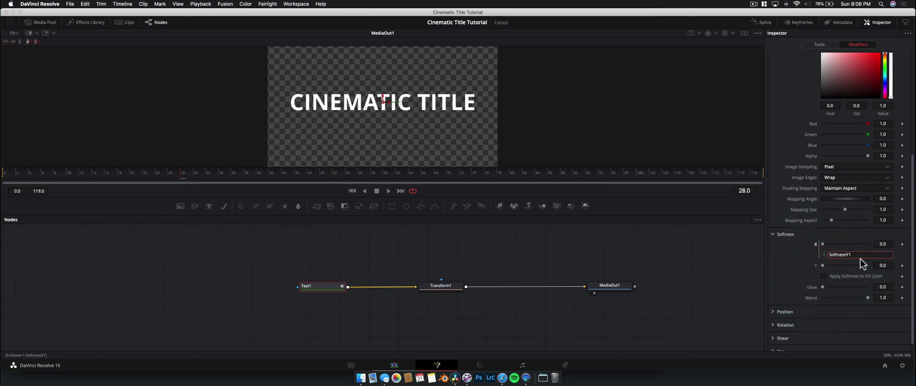
left_click(805, 256)
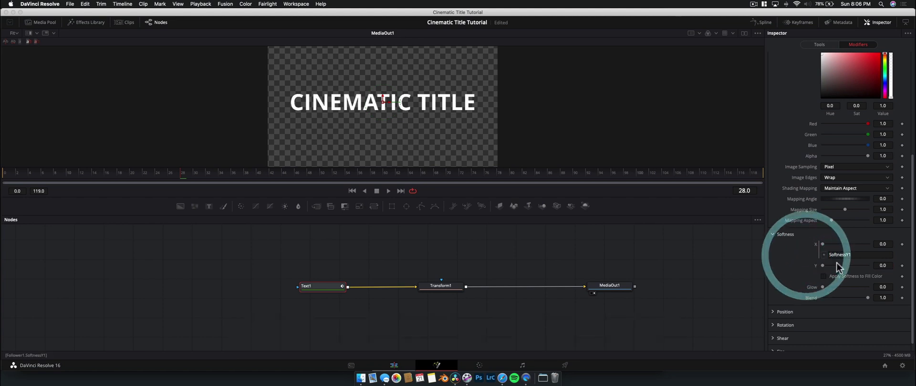
left_click_drag(823, 265, 879, 268)
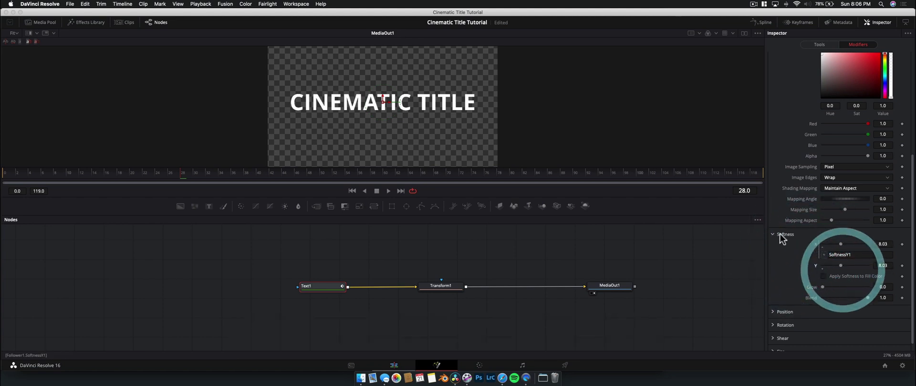
Add a keyframe for Follower1's Softness Y at frame 24 with a value of 0.0
left_click(184, 177)
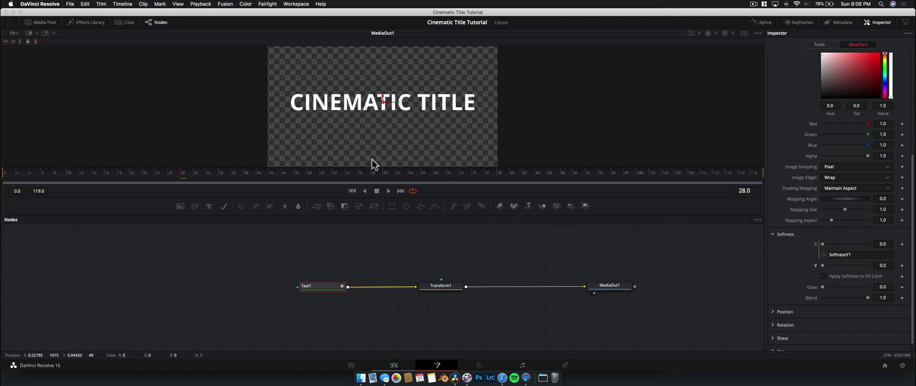
left_click_drag(26, 173, 94, 170)
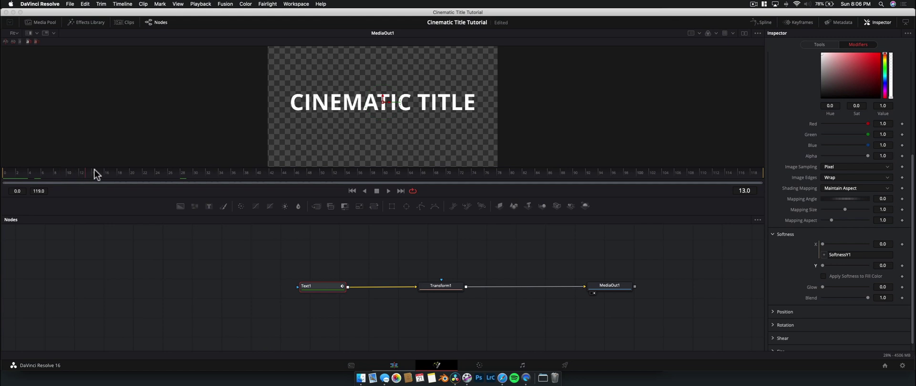
left_click(155, 173)
left_click(902, 266)
Set Follower1's Softness Y to 200 at frame 48
left_click(234, 174)
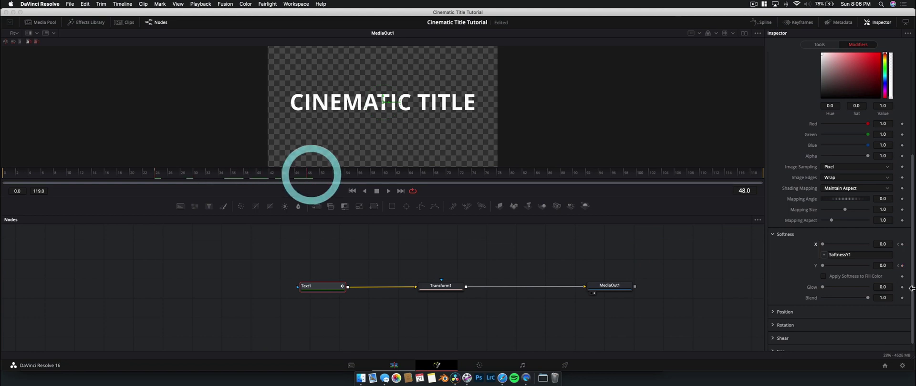
left_click(882, 266)
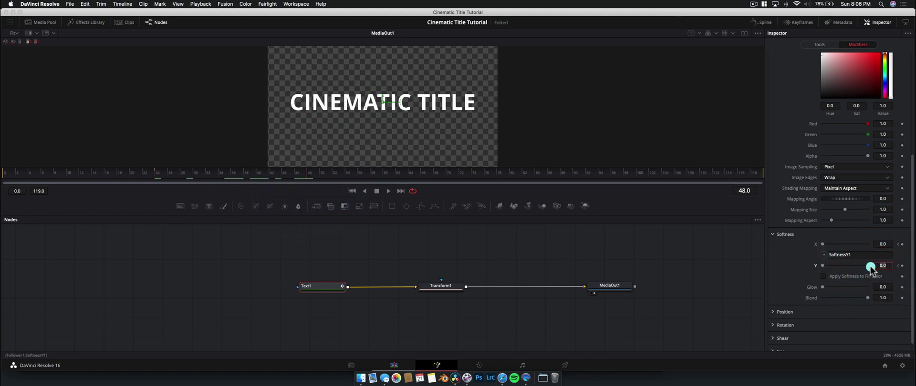
type("200")
key("Tab")
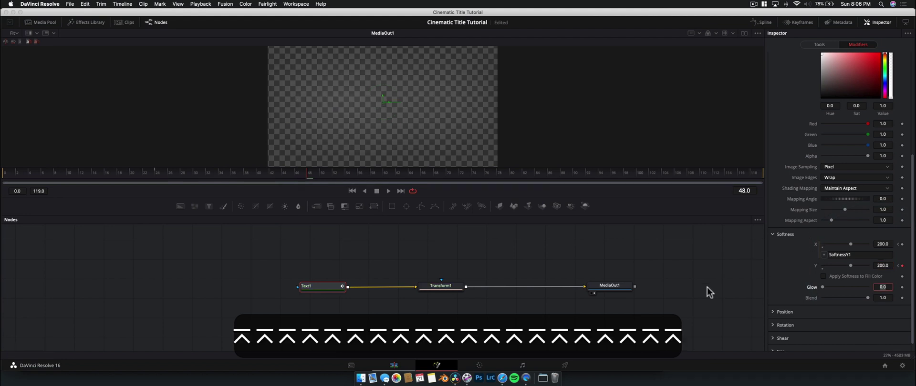
left_click(579, 267)
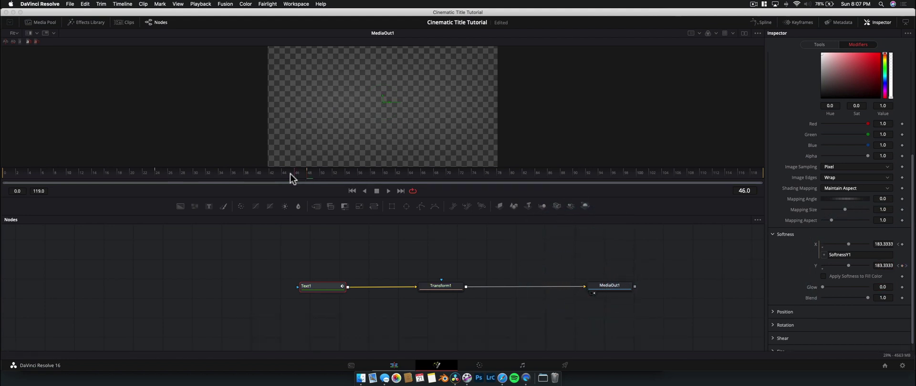
Play and scrub through the title between frames 24 and 48 to check the softness animation
left_click(195, 174)
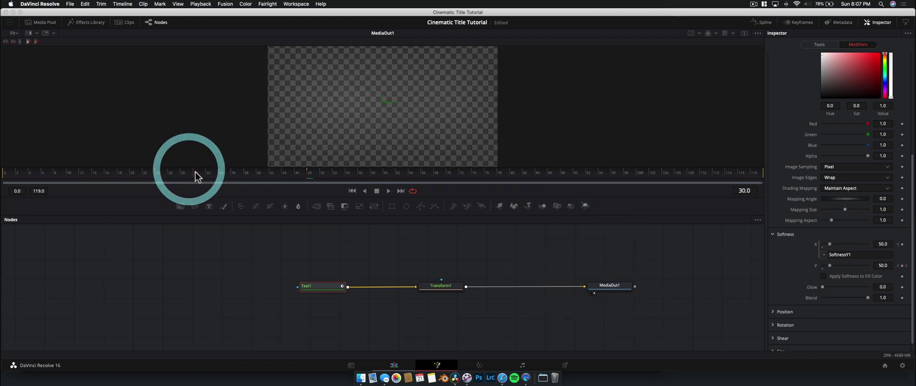
mouse_move(158, 173)
left_mouse_down()
mouse_move(323, 177)
mouse_move(159, 175)
left_mouse_up()
left_click(158, 174)
key("space")
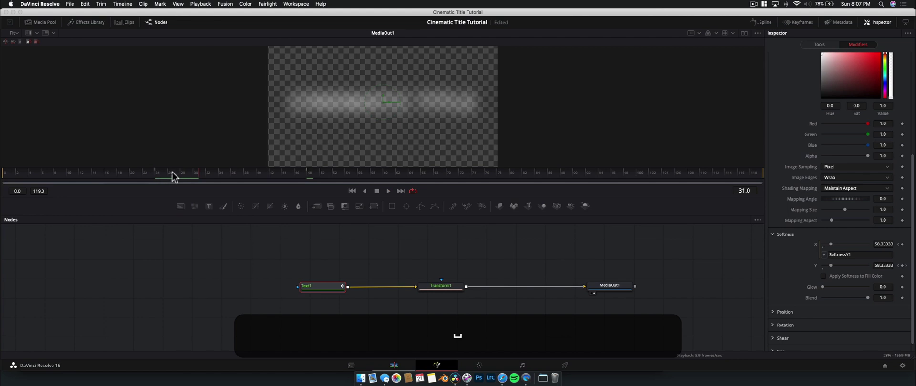
left_click(301, 177)
left_click_drag(305, 180, 178, 179)
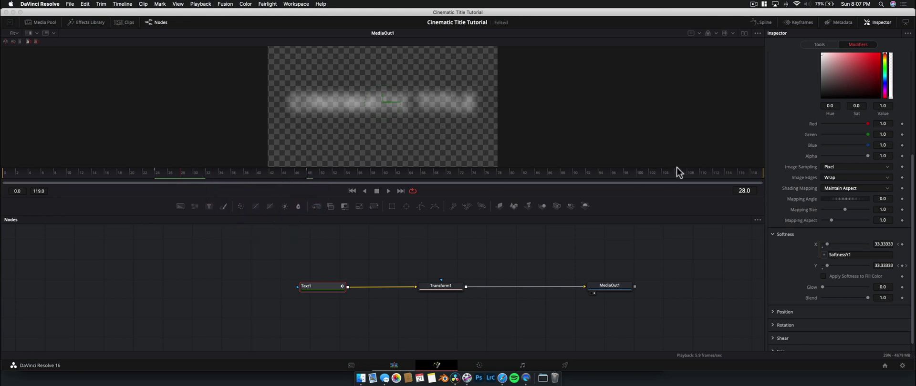
left_click(157, 175)
left_click(186, 178)
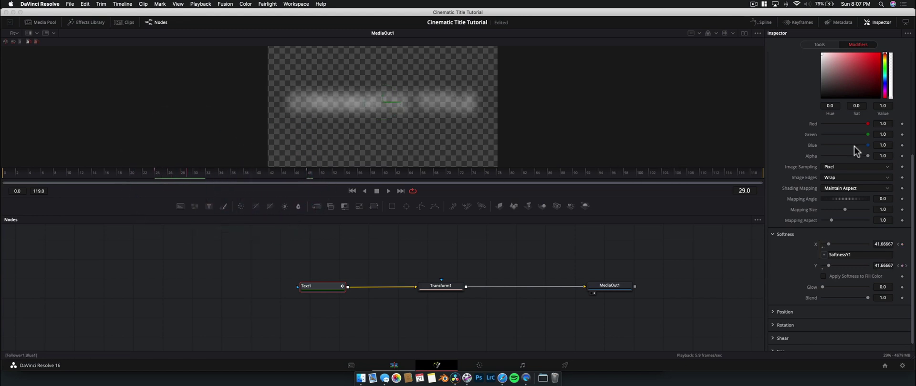
Examine the Range, Order and Delay type options in the Follower1 modifier's timing settings
scroll(854, 149, "up", 8)
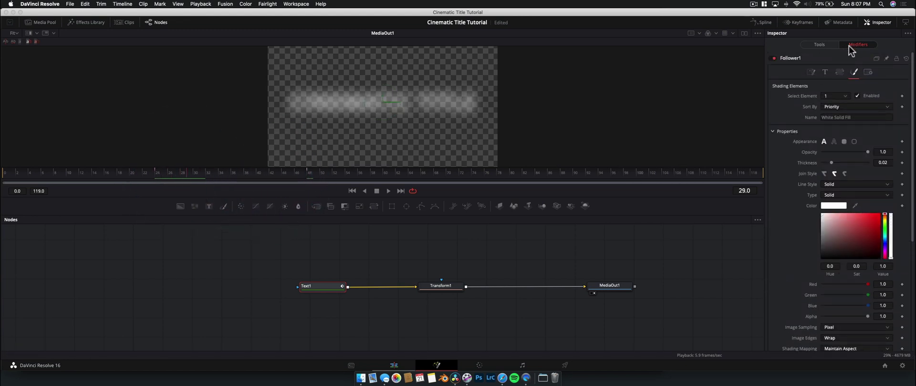
left_click(810, 73)
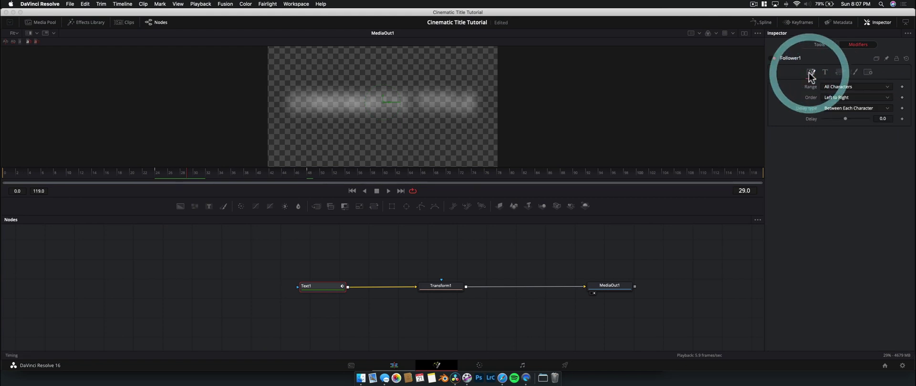
left_click(179, 174)
mouse_move(179, 176)
left_mouse_down()
mouse_move(159, 173)
mouse_move(176, 178)
left_mouse_up()
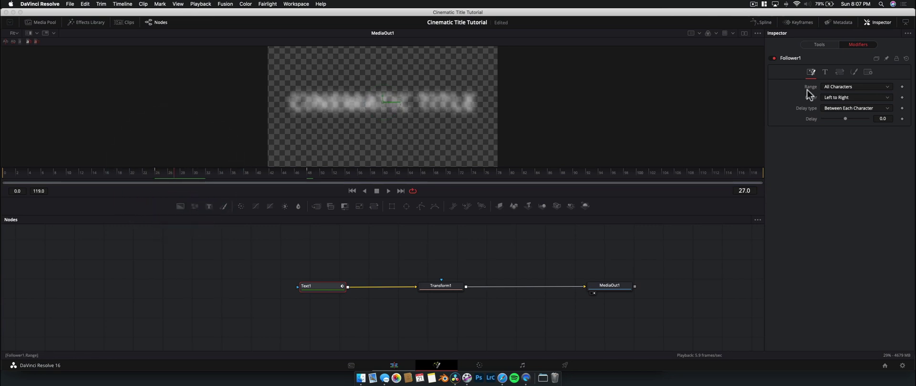
left_click(830, 87)
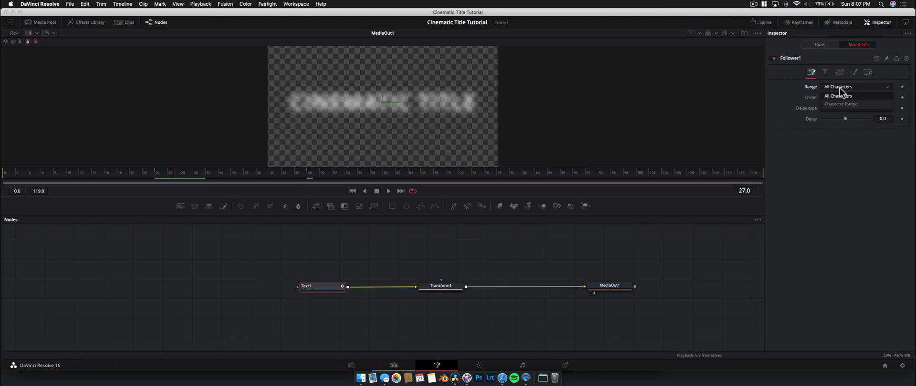
left_click(839, 95)
left_click(833, 98)
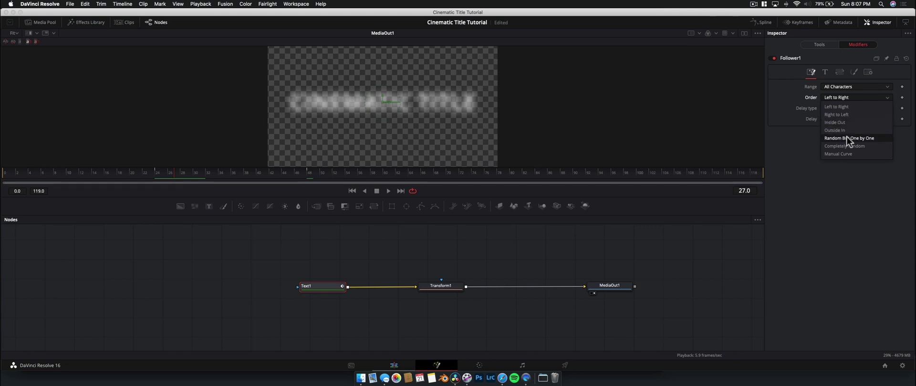
left_click(828, 182)
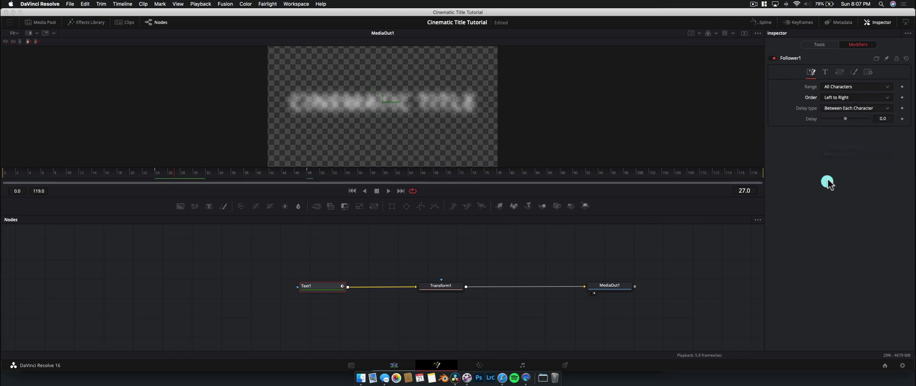
left_click(845, 111)
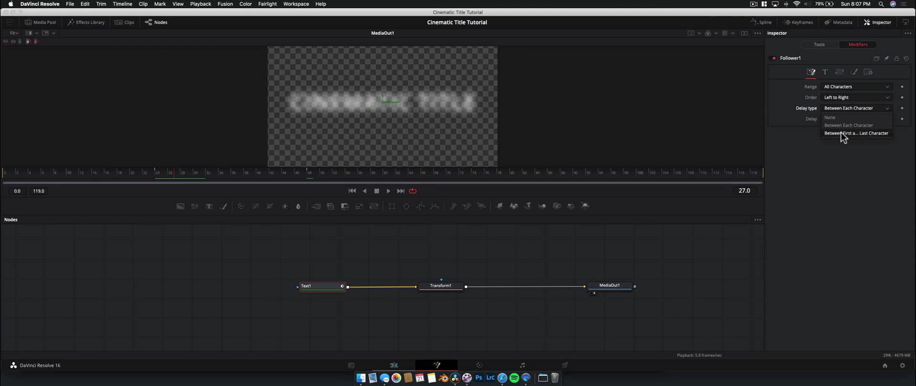
left_click(846, 158)
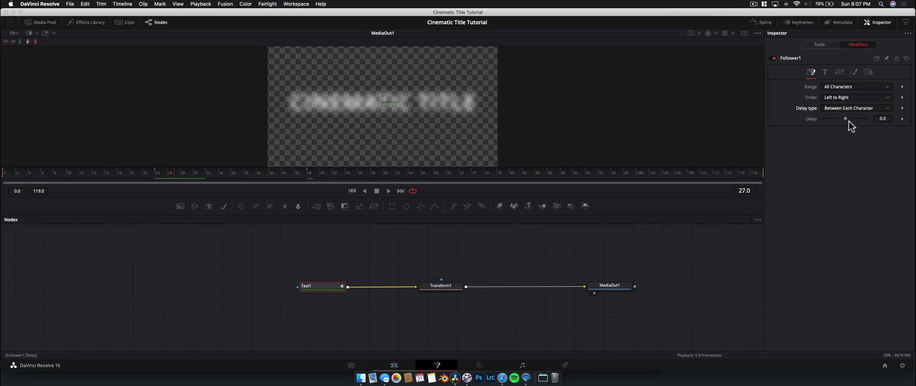
Set Follower1's delay between each character to 2.0 and preview the letter-by-letter blur
mouse_move(224, 175)
left_mouse_down()
mouse_move(164, 174)
mouse_move(240, 177)
left_mouse_up()
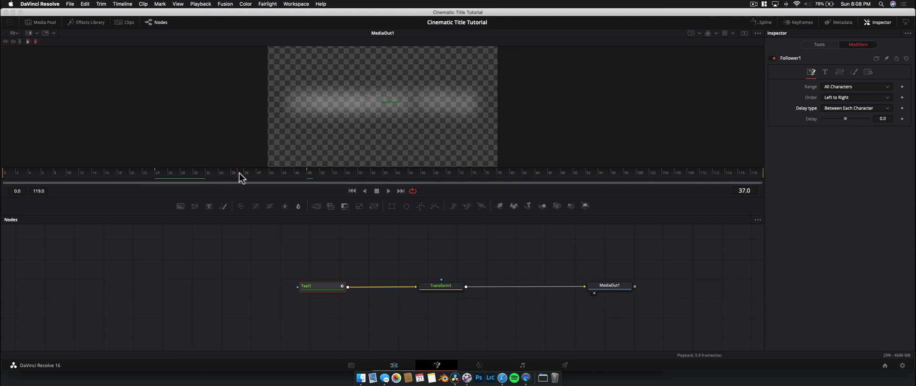
left_click(179, 174)
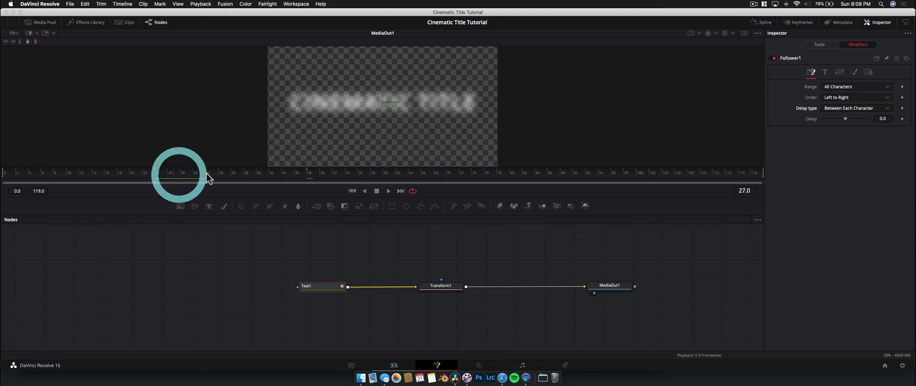
left_click_drag(851, 120, 859, 119)
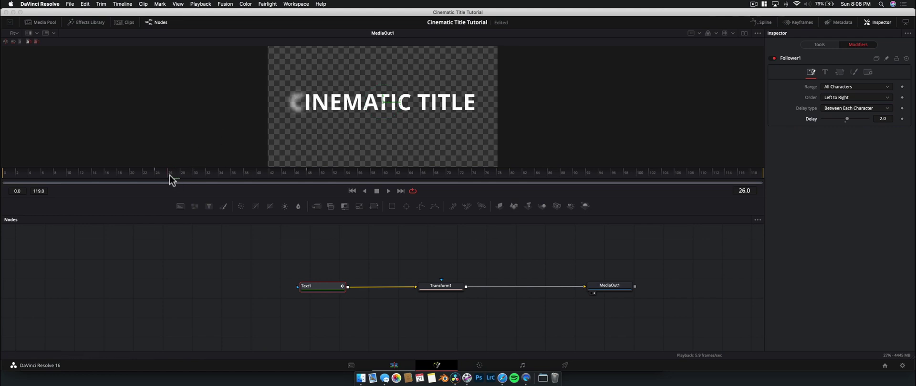
left_click_drag(179, 179, 200, 175)
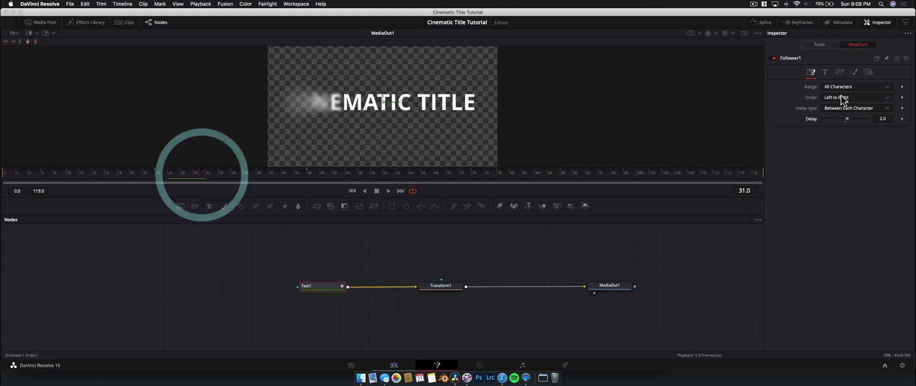
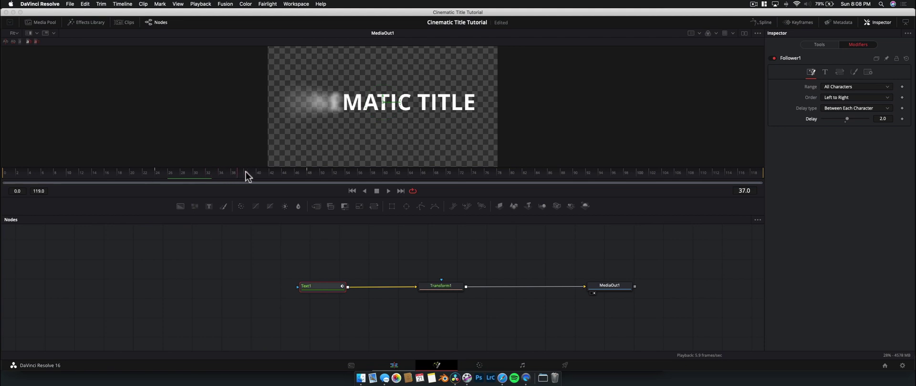
left_click(285, 174)
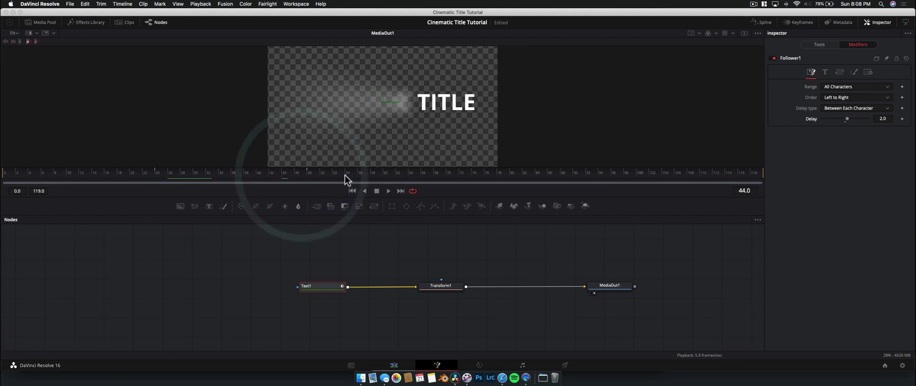
left_click(197, 176)
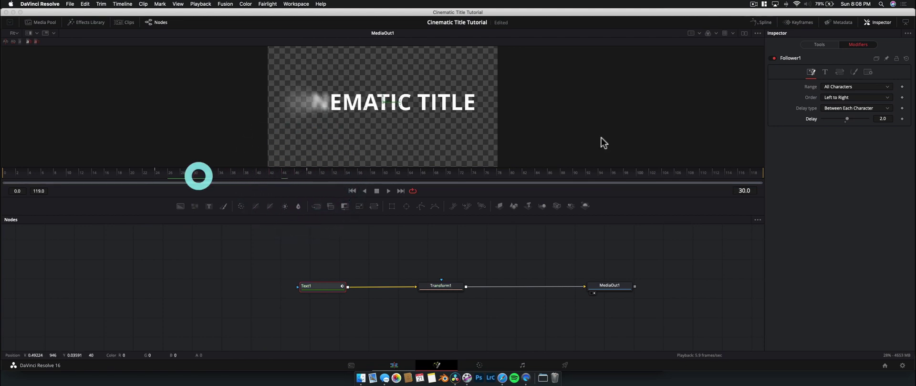
Try Right to Left as the Follower1 order, switch it to Inside Out, and preview the blur
left_click(851, 97)
left_click(851, 115)
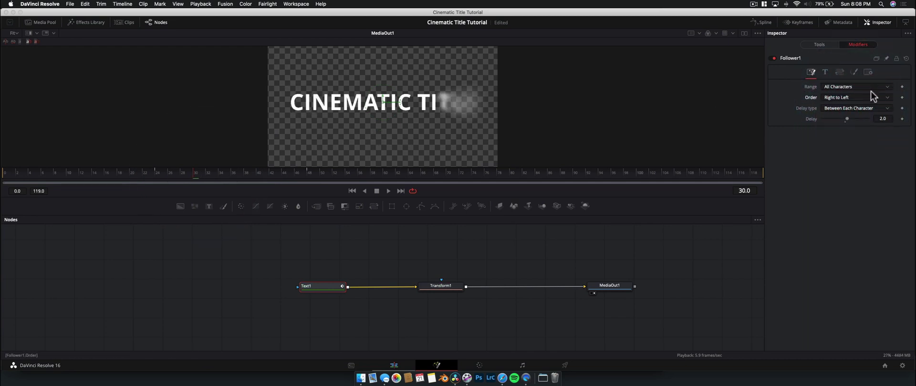
left_click(870, 97)
left_click(860, 123)
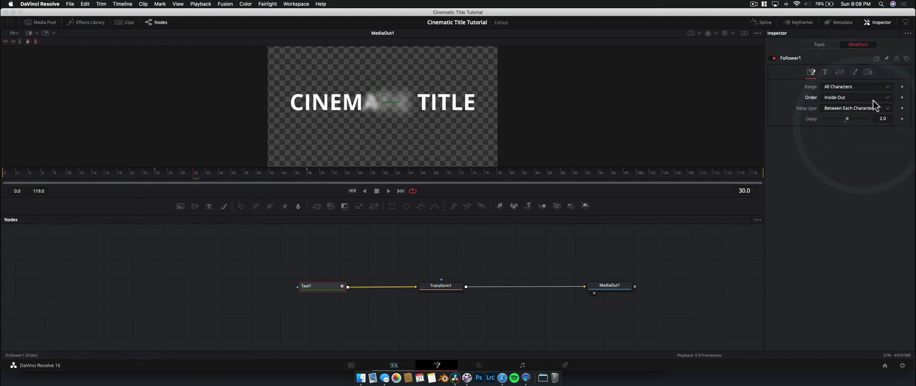
left_click(298, 175)
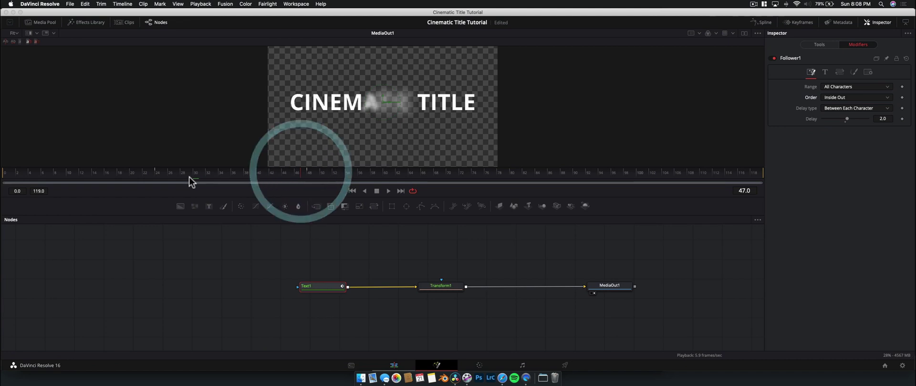
left_click_drag(205, 174, 182, 175)
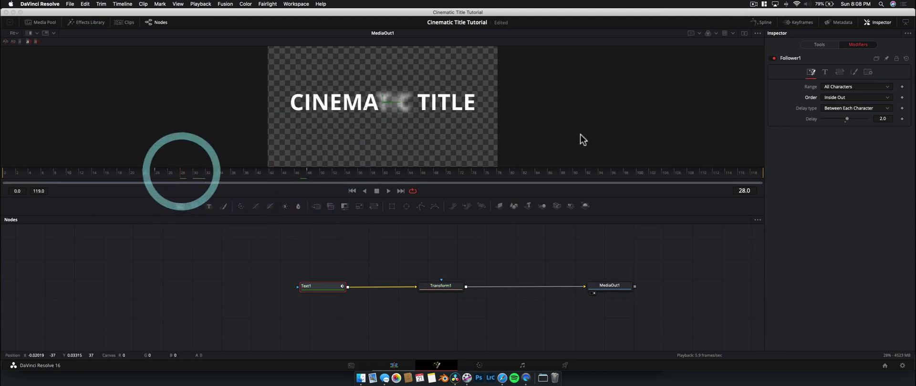
Set the Follower1 order to Completely Random and preview the letter-by-letter blur from frame 24
left_click(856, 98)
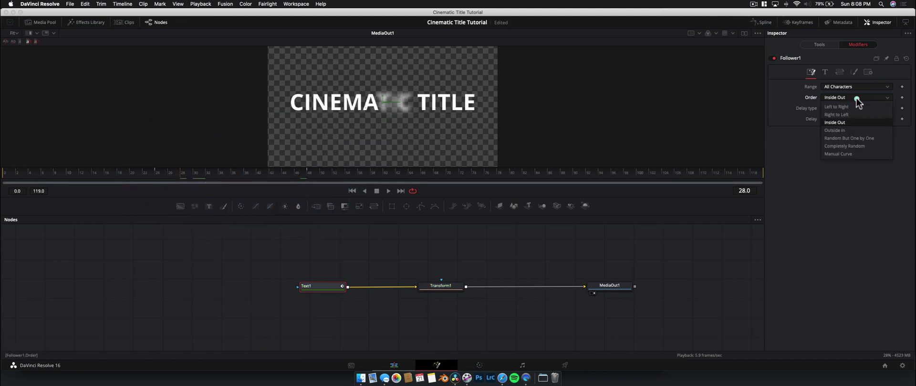
left_click(851, 146)
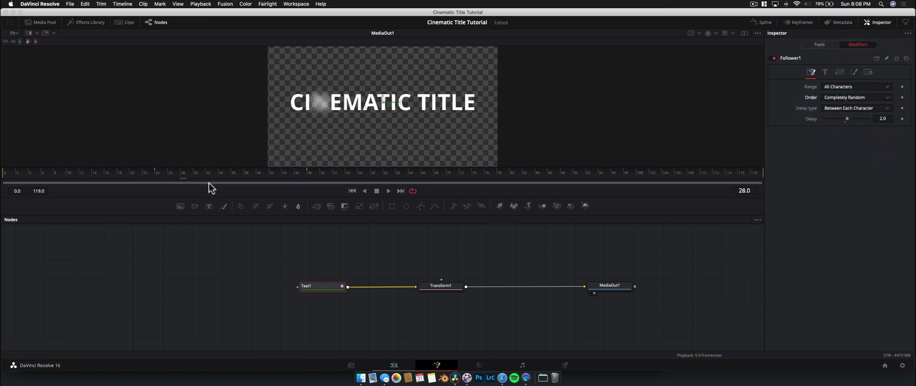
left_click(161, 173)
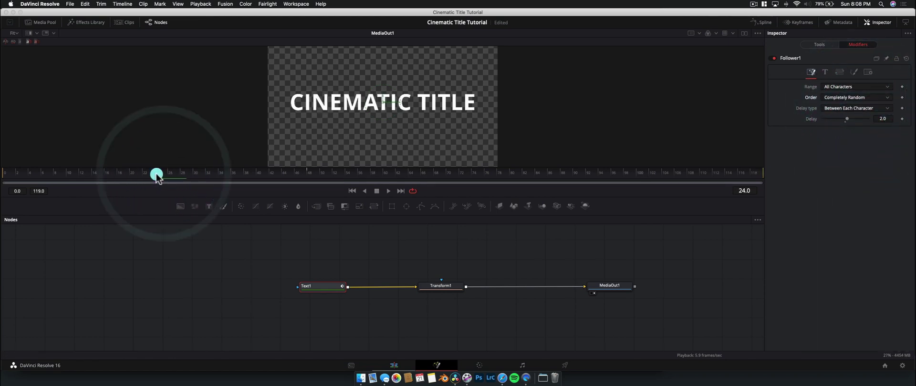
key("space")
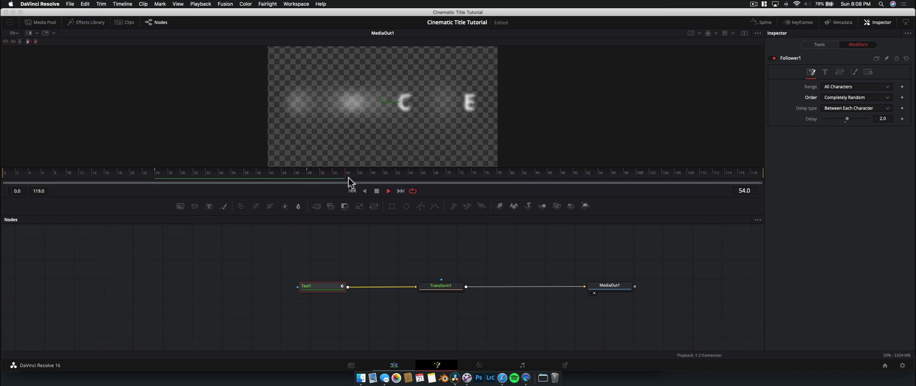
left_click(309, 172)
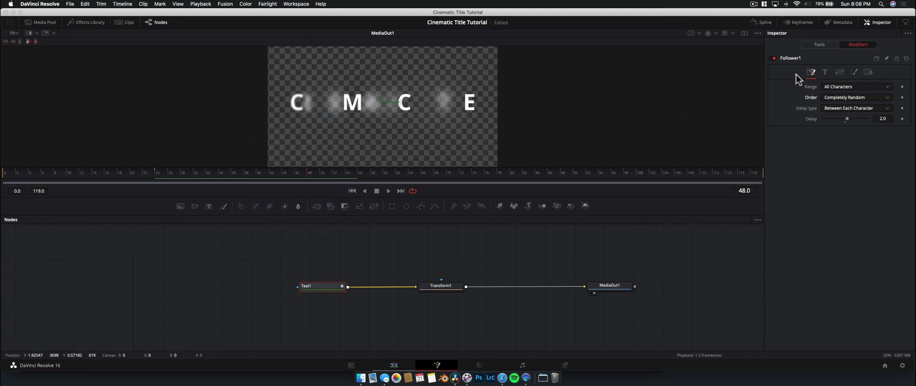
Examine Follower1's shading softness values while scrubbing the title between frames 24 and 67
left_click(822, 45)
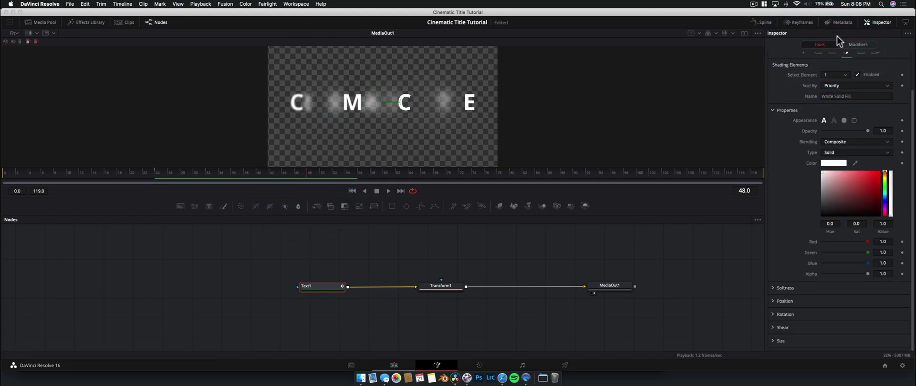
left_click(859, 45)
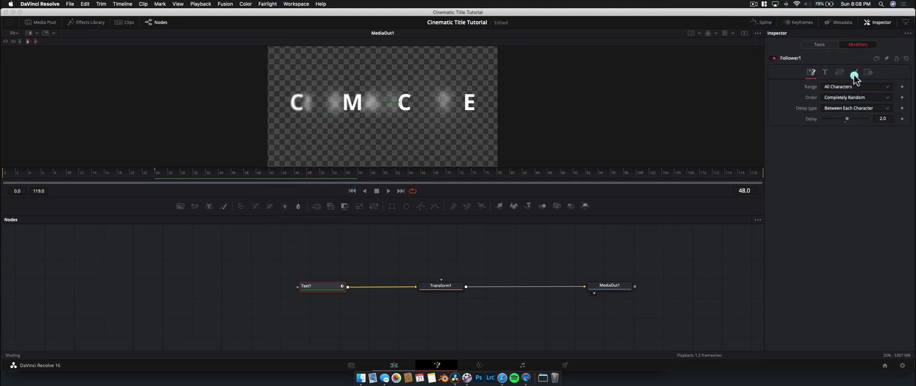
left_click(854, 73)
scroll(851, 119, "down", 6)
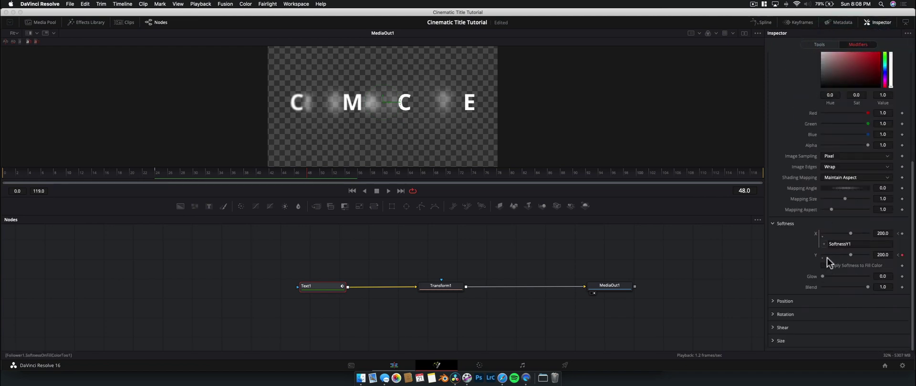
left_click(300, 174)
mouse_move(316, 181)
left_mouse_down()
mouse_move(348, 182)
mouse_move(307, 177)
left_mouse_up()
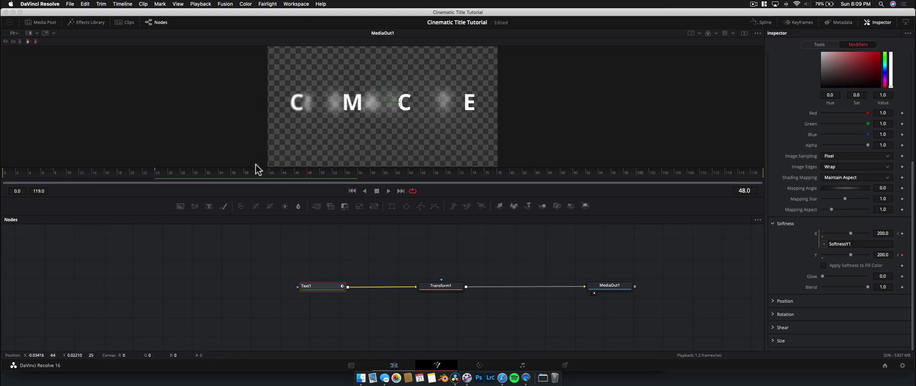
left_click_drag(256, 166, 430, 178)
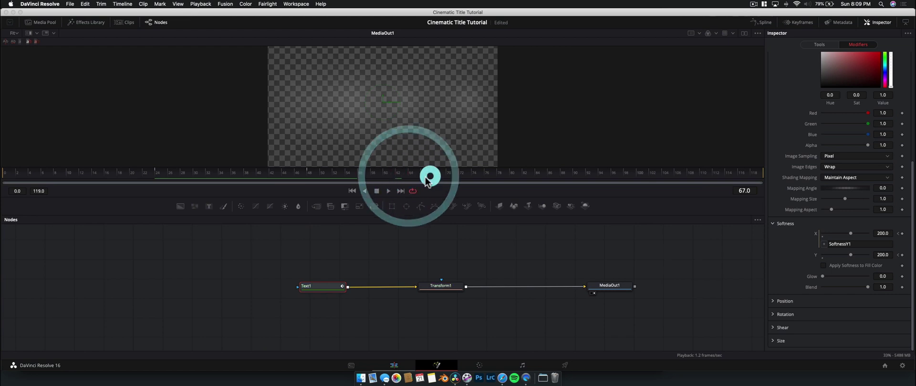
left_click(192, 178)
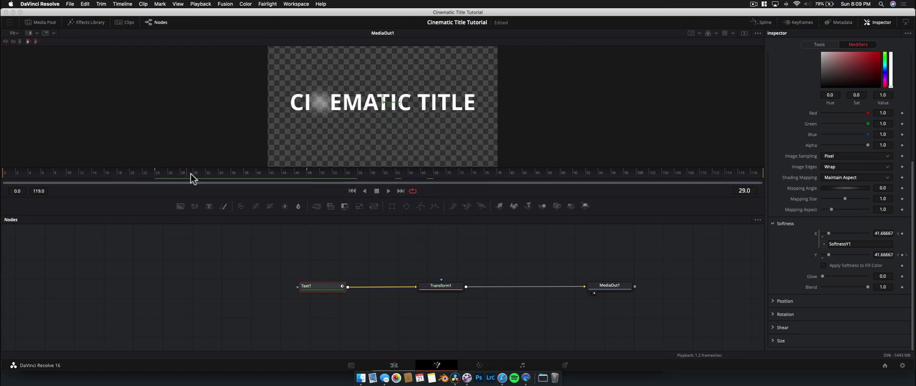
mouse_move(173, 176)
left_mouse_down()
mouse_move(155, 174)
mouse_move(419, 174)
mouse_move(157, 176)
left_mouse_up()
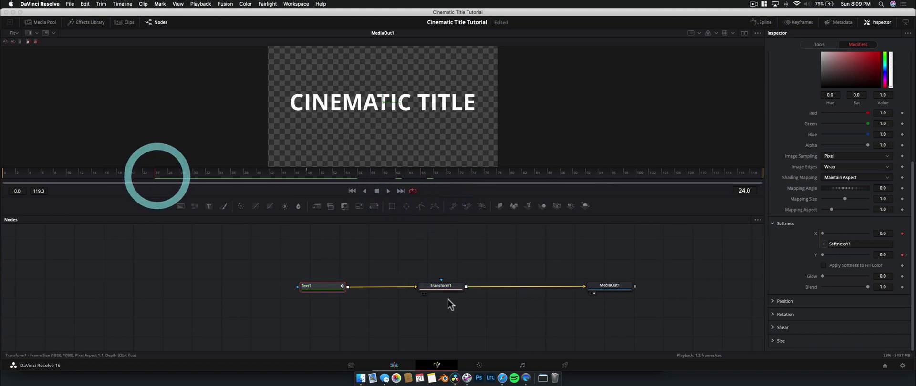
Select the Transform1 node and keyframe its Size at 1.0 on frame 24
left_click(445, 289)
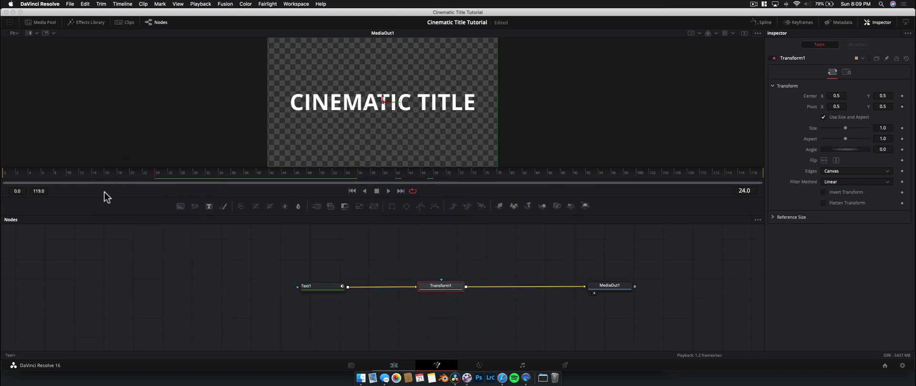
left_click_drag(152, 177, 157, 177)
mouse_move(159, 175)
left_mouse_down()
mouse_move(307, 177)
mouse_move(151, 176)
left_mouse_up()
Keyframe Transform1's Size at 1.2 on frame 70, where the title has fully blurred out
left_click_drag(309, 179, 359, 177)
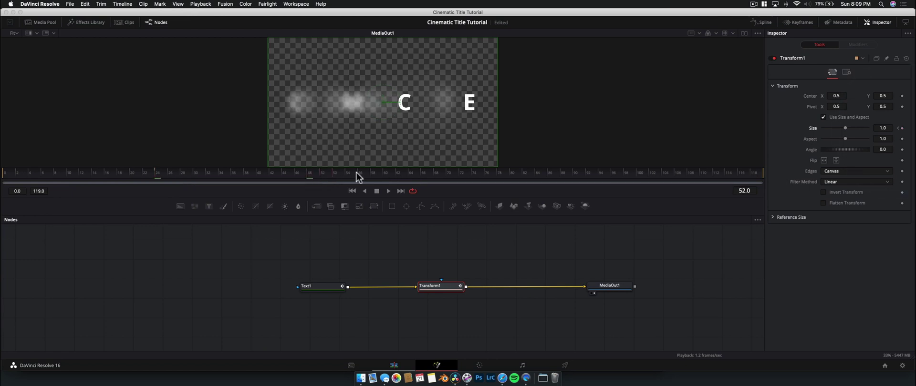
left_click(447, 176)
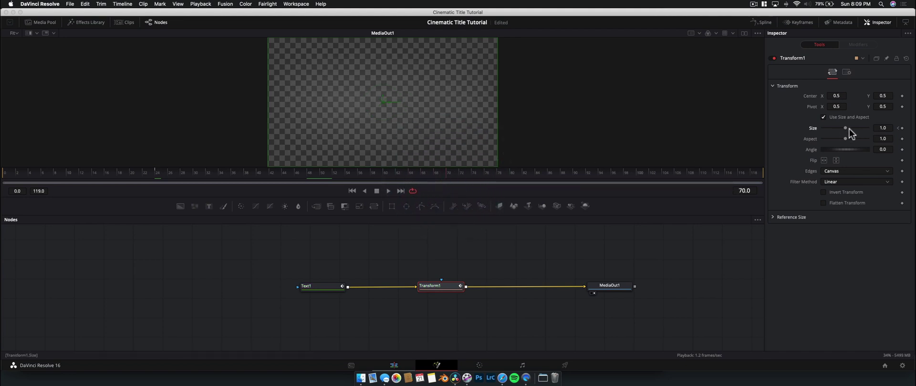
left_click(883, 128)
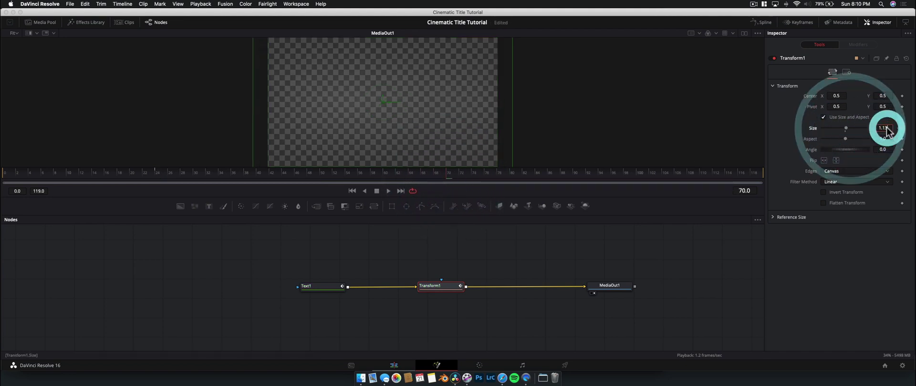
key("BackSpace")
key("BackSpace")
key("BackSpace")
key("BackSpace")
key("BackSpace")
key("BackSpace")
key("BackSpace")
key("BackSpace")
key("BackSpace")
key("BackSpace")
key("BackSpace")
key("BackSpace")
key("BackSpace")
type("2")
key("Return")
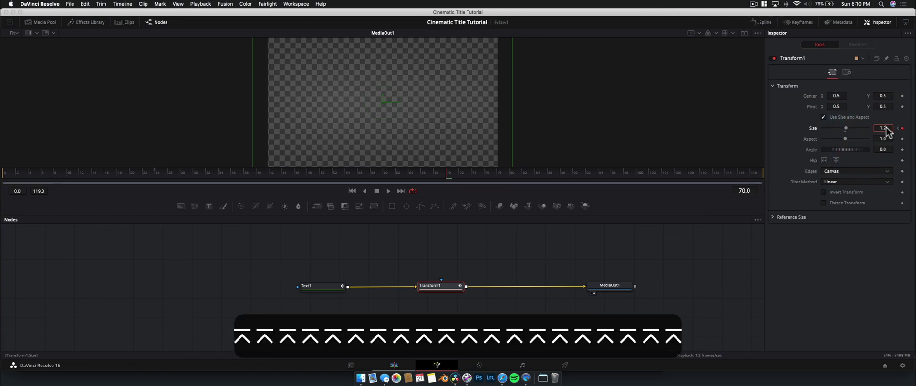
Play the title from frame 23 to check how fast it grows while the letters blur
left_click(155, 177)
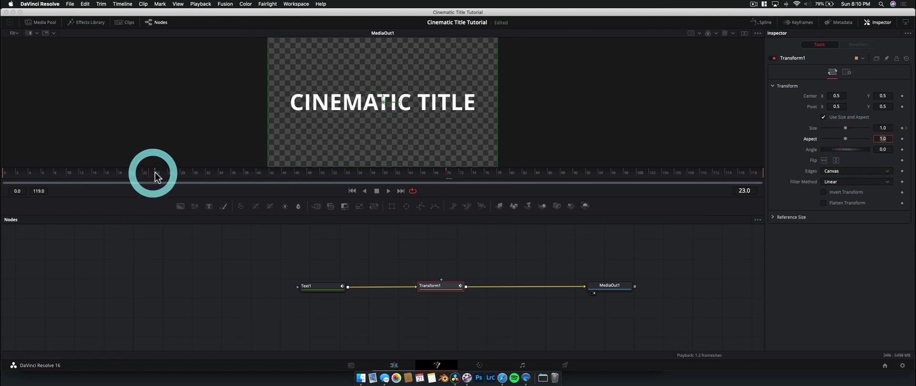
type("cv")
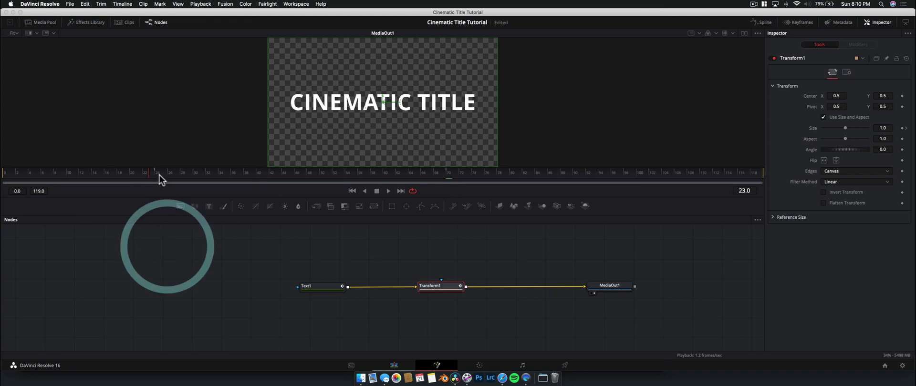
type("v")
key("space")
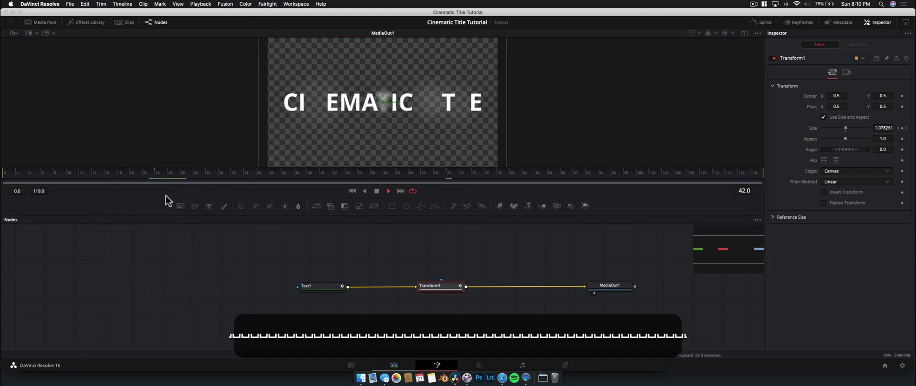
left_click(170, 219)
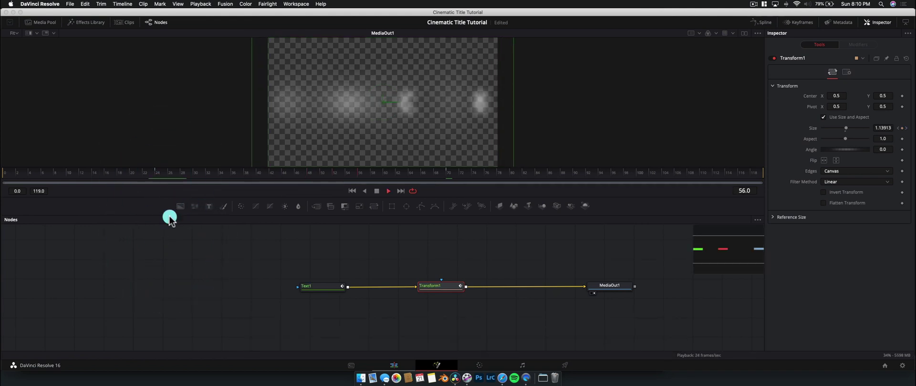
Change Transform1's Size keyframe on frame 70 to 1.1 and scrub back to frame 24
left_click(446, 173)
left_click(887, 129)
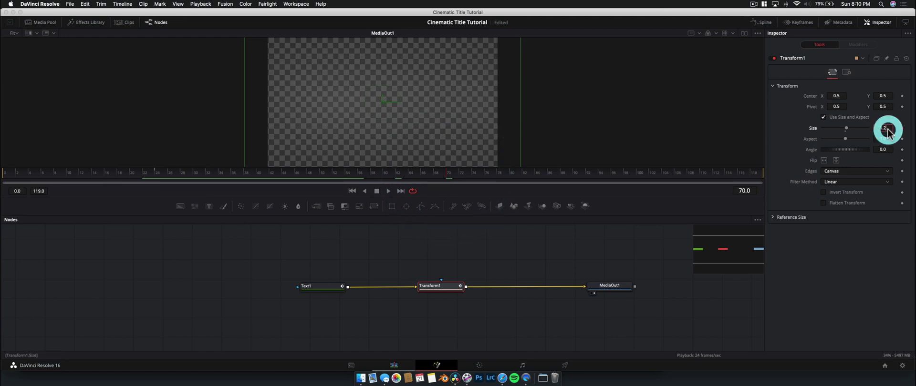
key("BackSpace")
key("BackSpace")
key("BackSpace")
key("BackSpace")
key("BackSpace")
key("BackSpace")
key("BackSpace")
key("BackSpace")
key("BackSpace")
key("BackSpace")
key("BackSpace")
key("BackSpace")
key("BackSpace")
type(".1")
key("Tab")
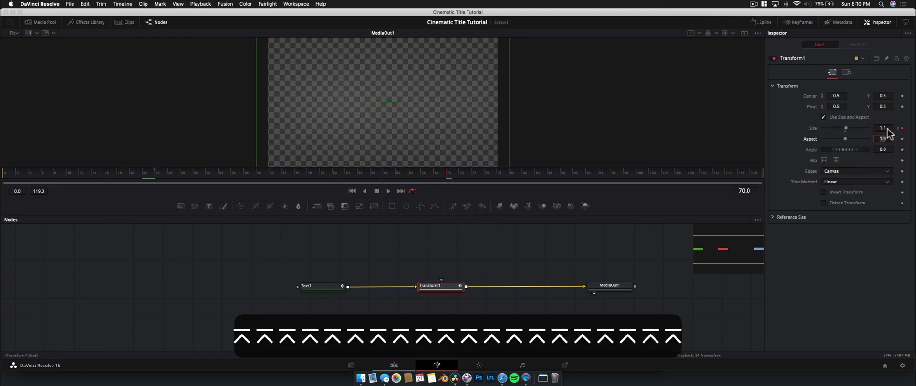
mouse_move(158, 178)
left_mouse_down()
mouse_move(450, 184)
mouse_move(153, 178)
mouse_move(160, 181)
left_mouse_up()
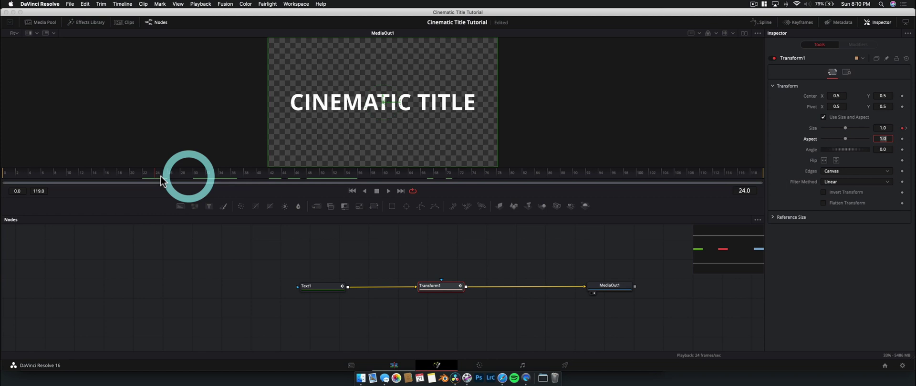
left_click(390, 265)
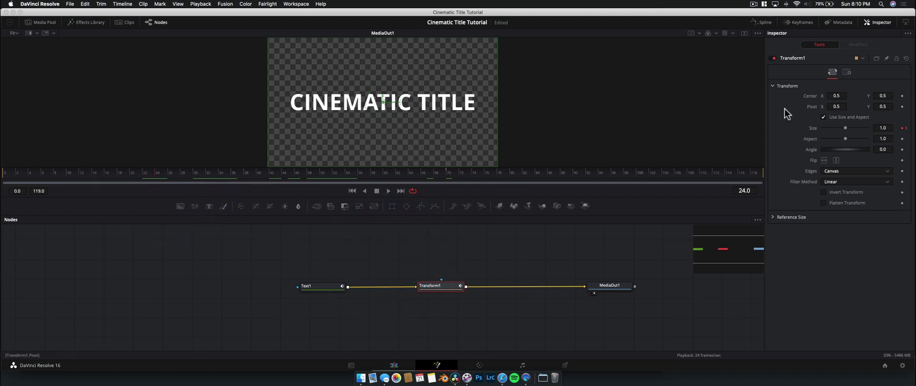
Select Text1, Transform1 and MediaOut1 and shift them together to free space in the node graph
left_click(725, 337)
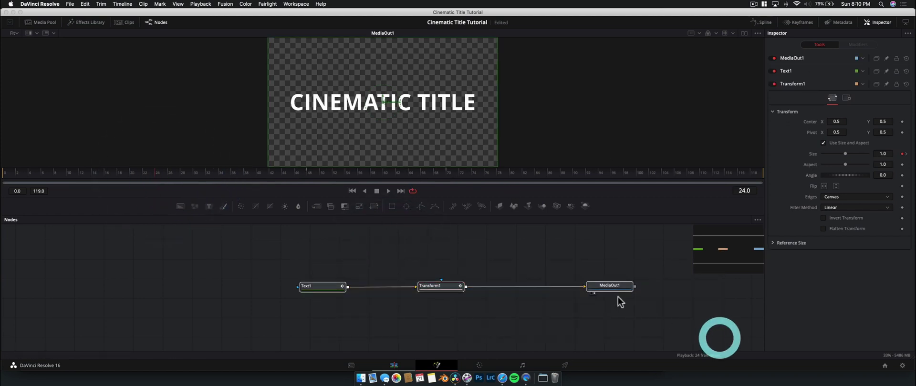
left_click_drag(617, 301, 415, 256)
left_click(624, 257)
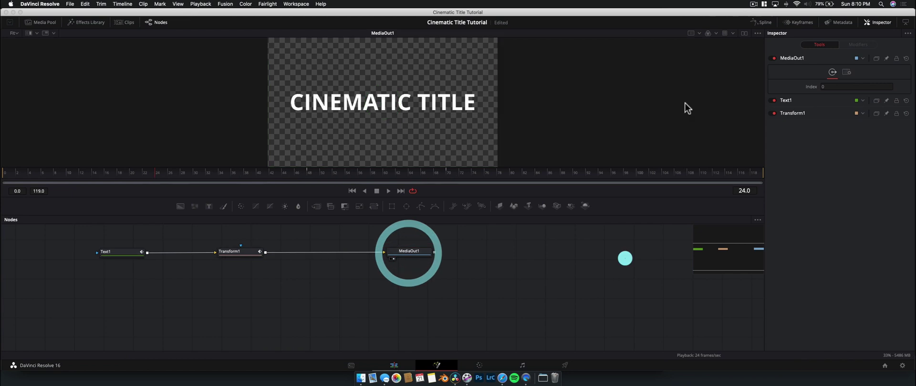
Show Transform1's Size curve in the spline editor, smooth both of its keyframes, and close the editor
left_click(765, 21)
left_click(524, 273)
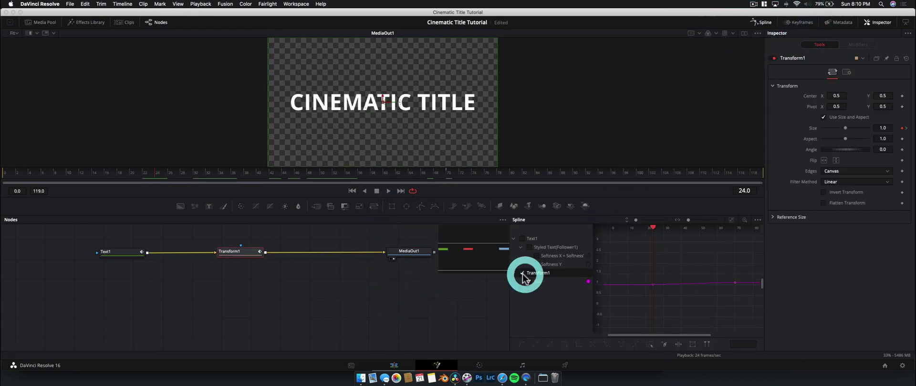
left_click(731, 220)
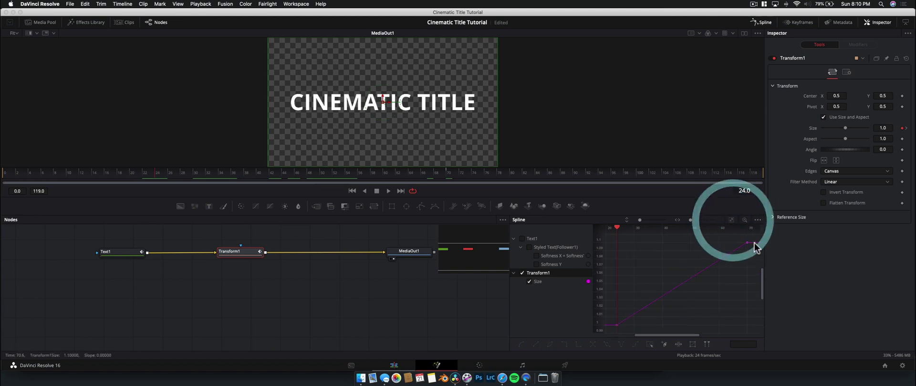
left_click_drag(756, 243, 611, 329)
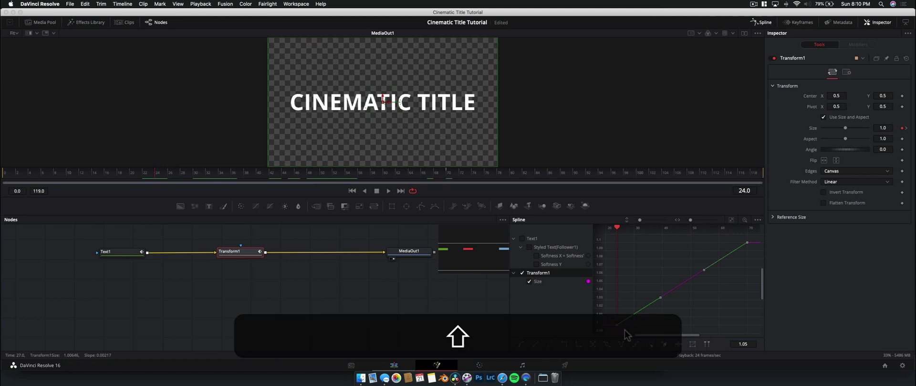
key("shift+s")
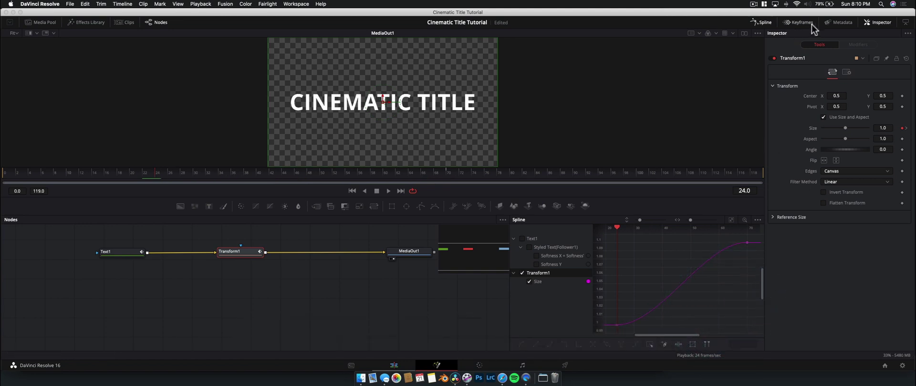
left_click(761, 22)
Play the title from about frame 19 and jump to frame 69 to check the smoothed size animation
left_click(127, 173)
key("space")
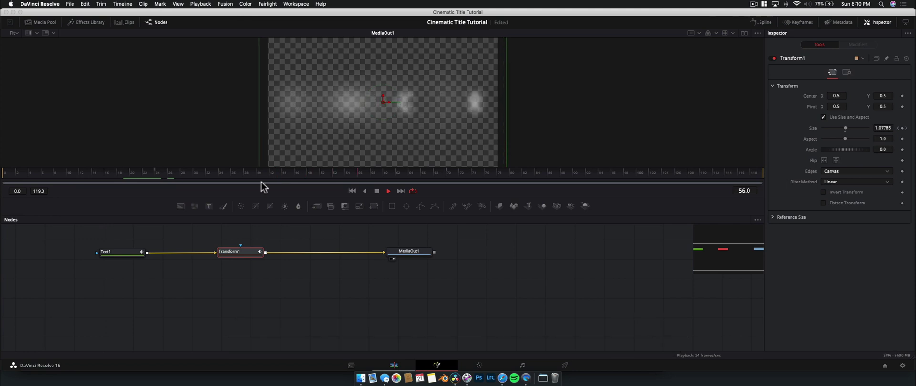
left_click(437, 172)
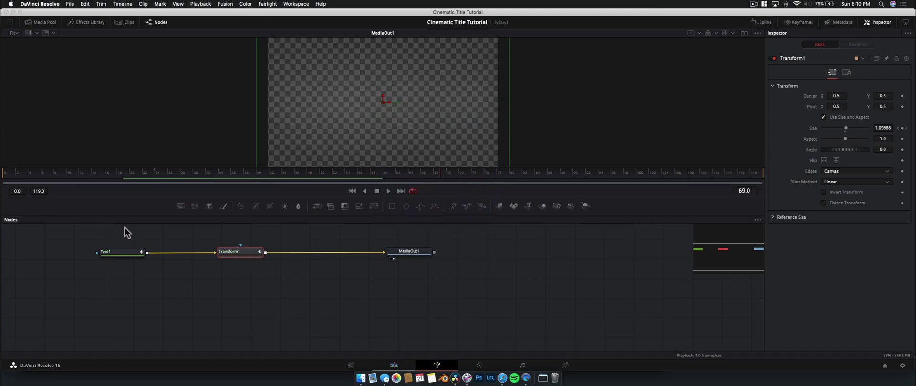
Select all three nodes and move them together back to the middle of the node graph
left_click_drag(125, 227, 382, 301)
key("space")
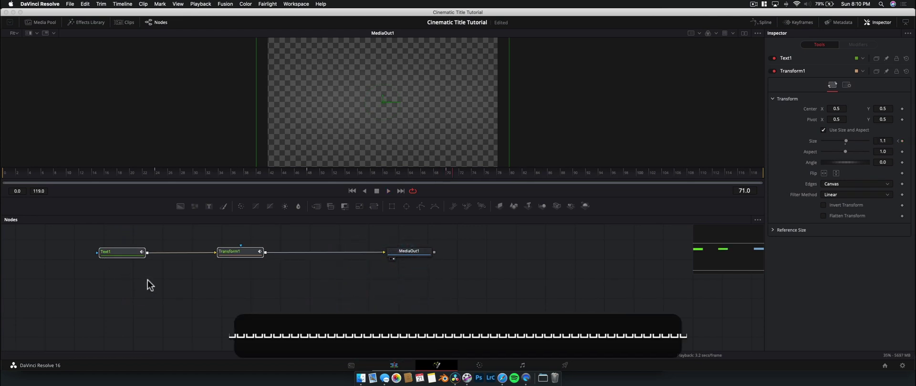
left_click(579, 251)
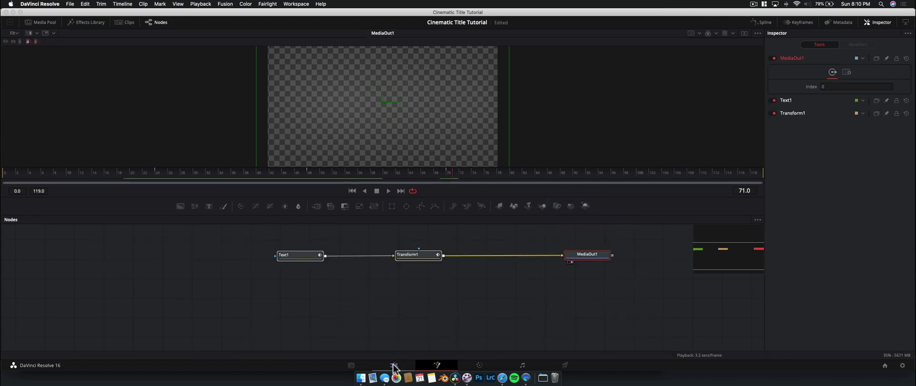
On the Edit page, place Snow Slowly Falling Down.mp4 on V1 from the timeline start and the Cinematic Title composition on V2
left_click(394, 365)
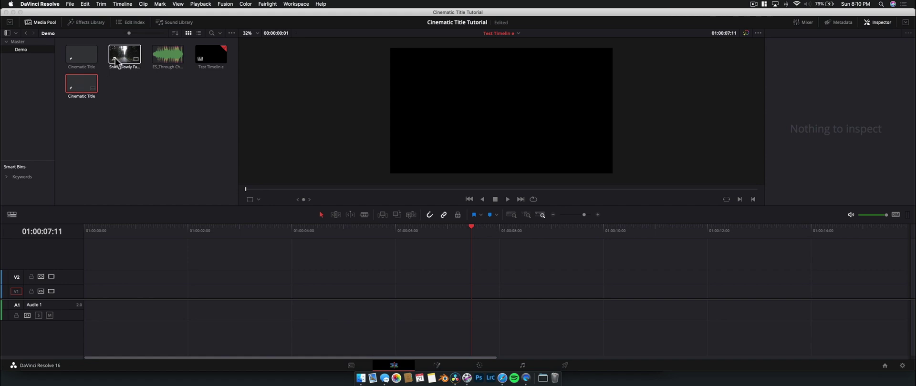
left_click_drag(116, 62, 86, 298)
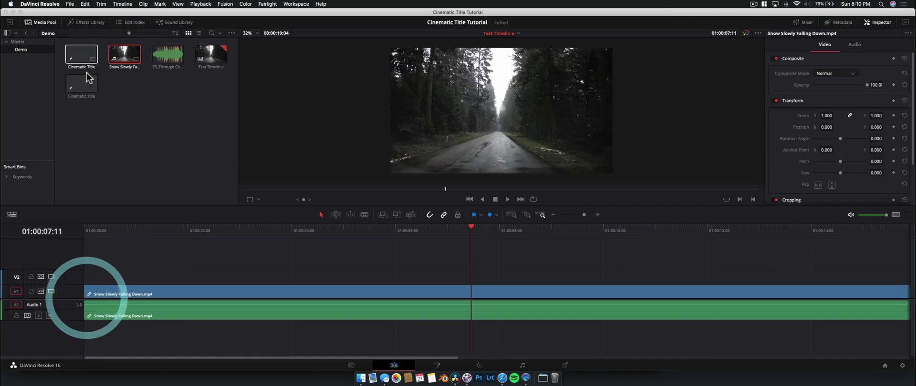
left_click_drag(86, 75, 364, 279)
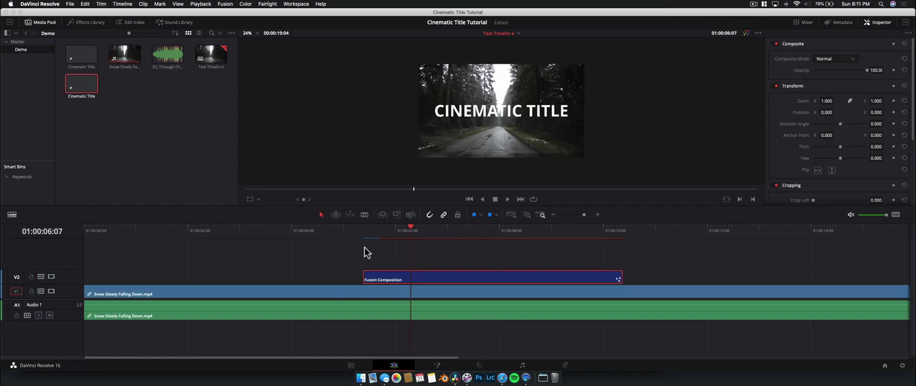
Scrub through the title over the snow footage to about 01:00:08:07 and return to 01:00:06:08
left_click(380, 250)
left_click_drag(370, 232, 516, 233)
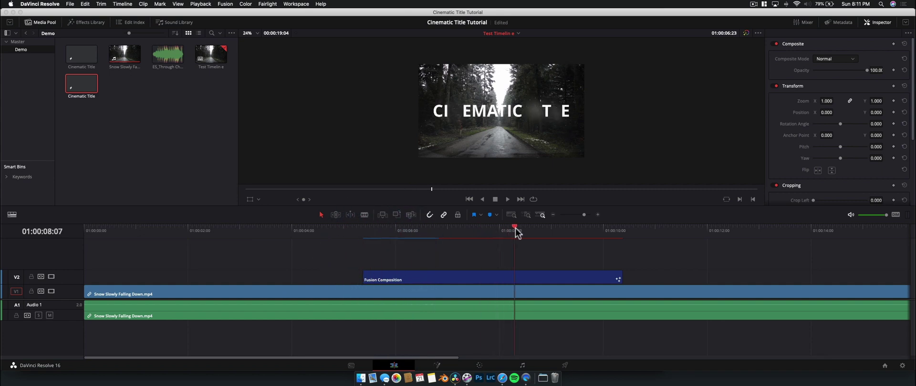
left_click(413, 233)
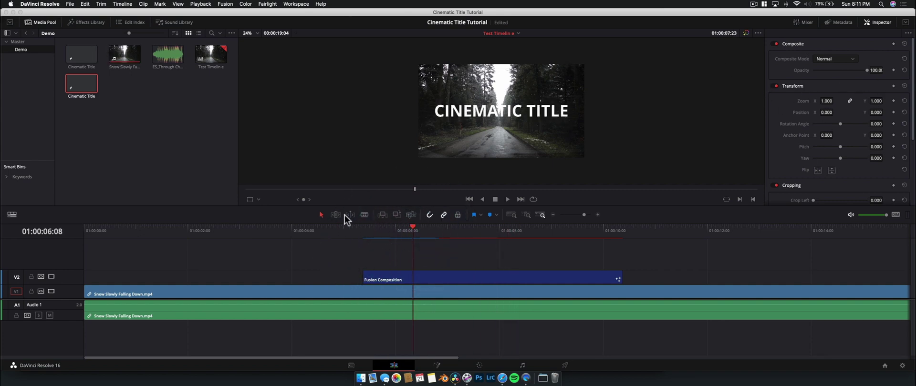
Recolor Text1 pinkish red in Fusion, check the title over the footage on the Edit page, and return to Fusion
left_click(428, 366)
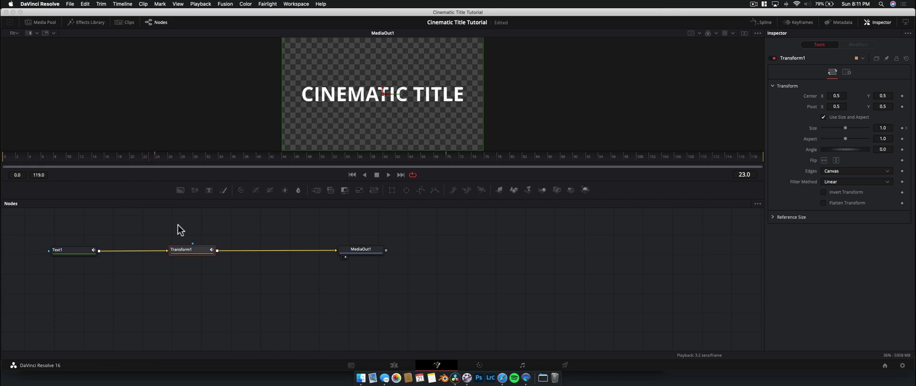
left_click(72, 249)
left_click(834, 196)
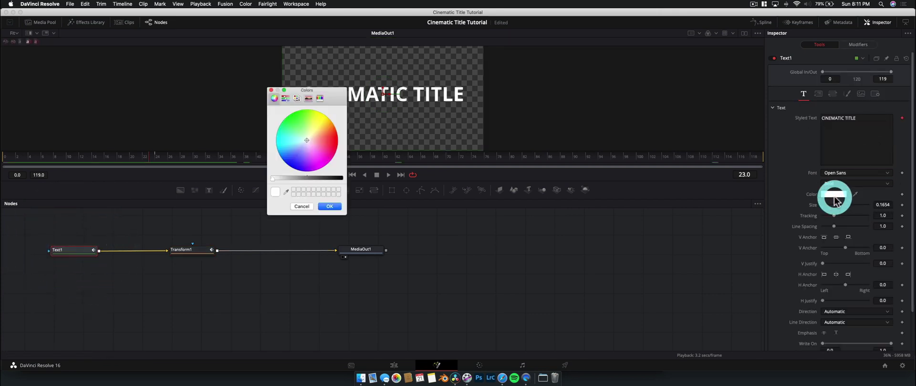
left_click(325, 142)
left_click(329, 206)
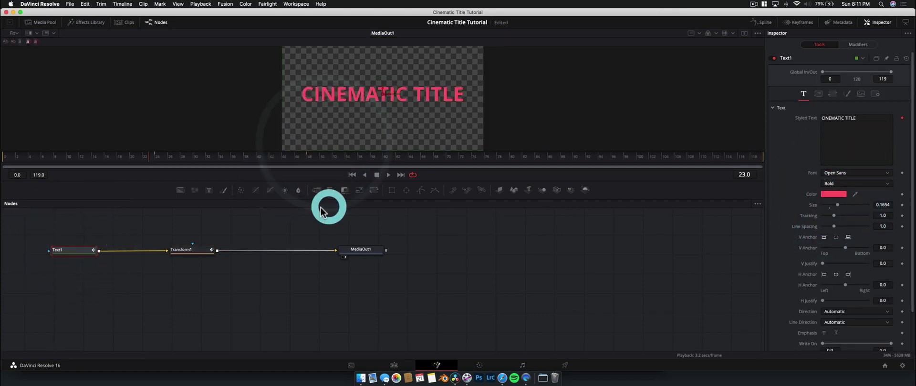
left_click(394, 365)
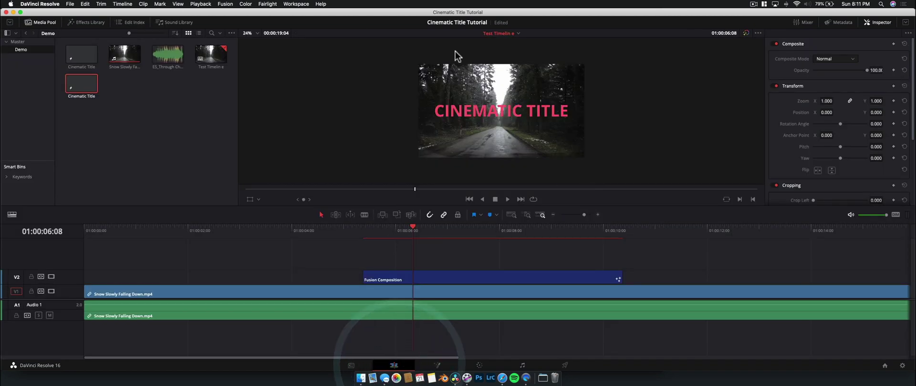
left_click(438, 366)
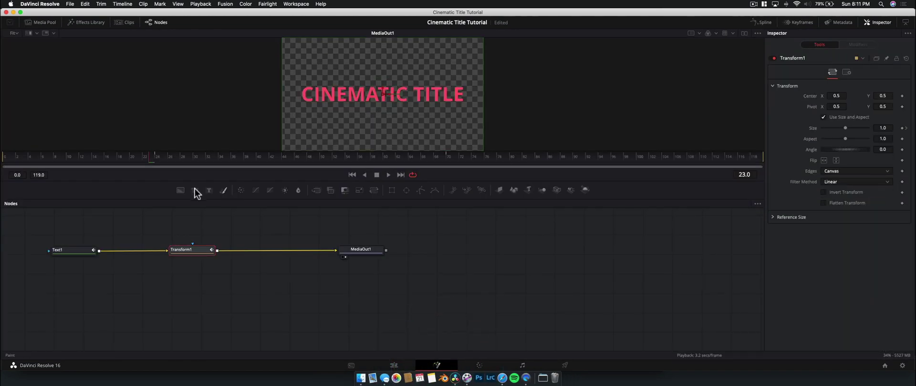
Set Text1's color back to near white using the center of the color wheel
left_click(71, 250)
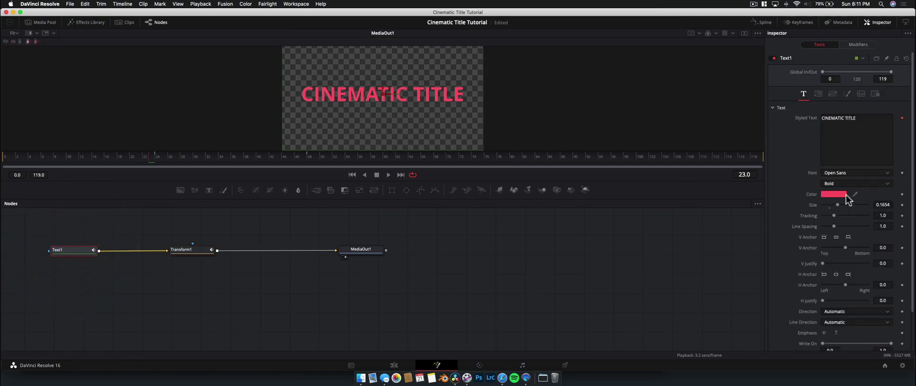
left_click(832, 195)
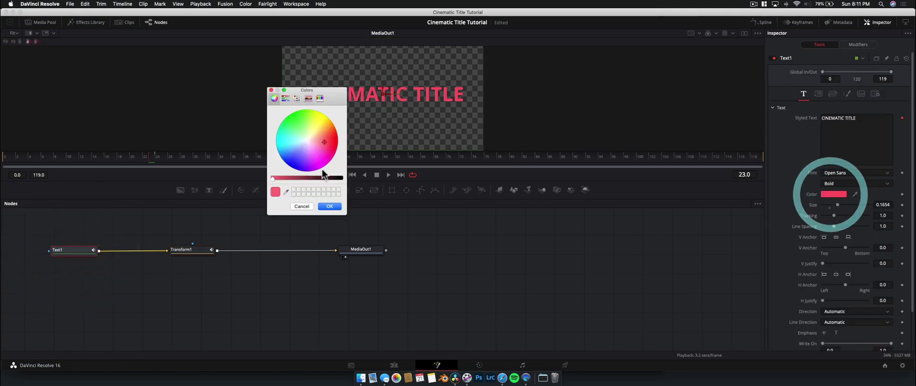
left_click(307, 141)
left_click(336, 206)
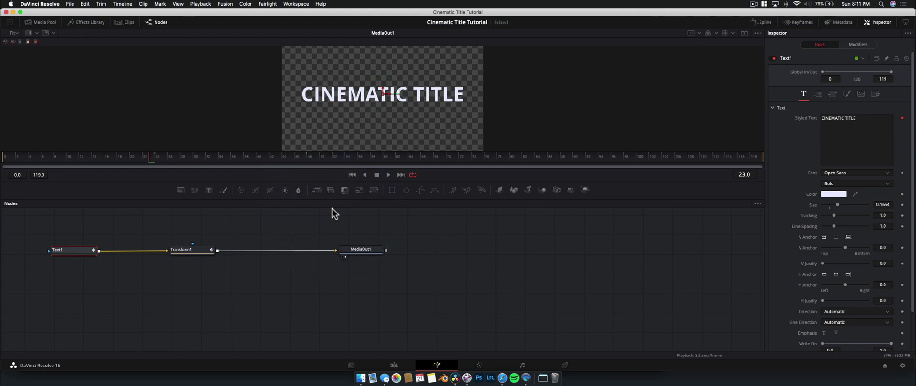
Select Text1, Transform1 and MediaOut1 and move them together to the middle of the node graph
left_click_drag(59, 221, 447, 316)
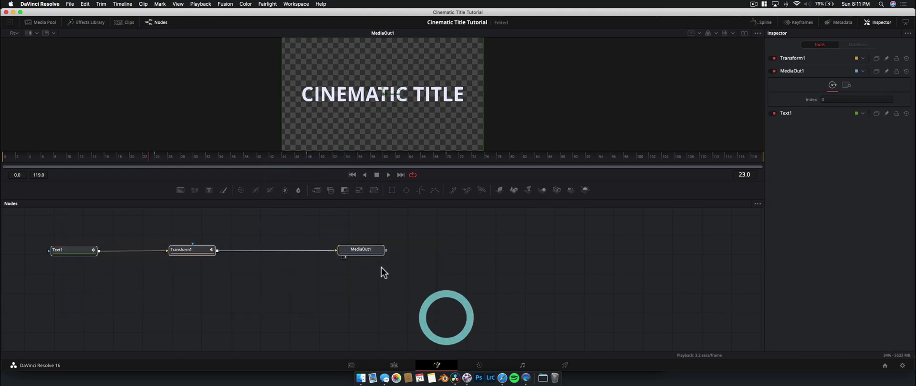
left_click_drag(379, 252, 573, 260)
left_click(572, 260)
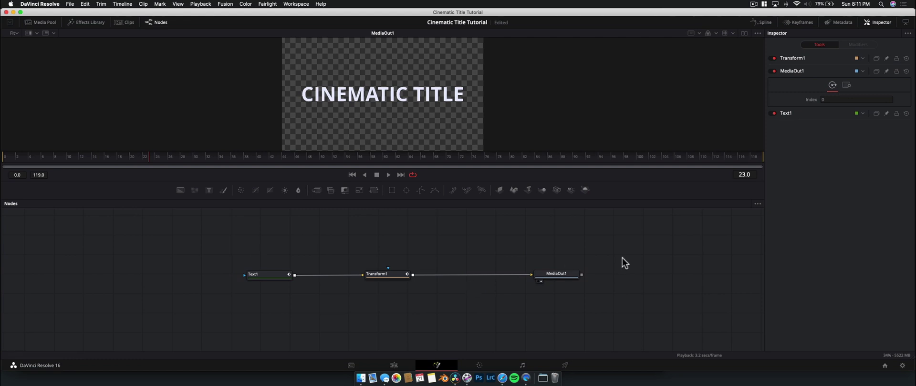
Select only Text1 and Transform1, leaving out MediaOut1, and start creating a macro from them
left_click_drag(532, 256, 593, 311)
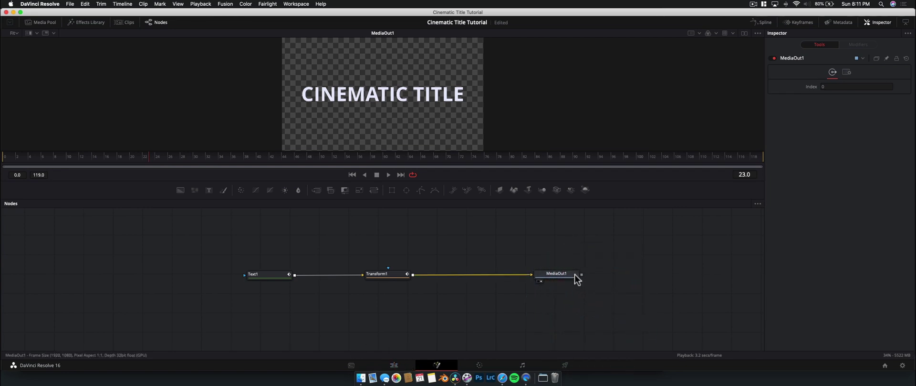
mouse_move(575, 279)
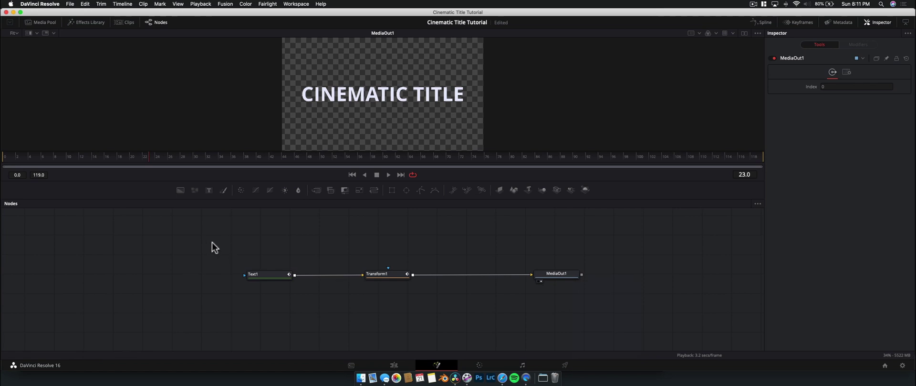
left_click_drag(206, 244, 436, 316)
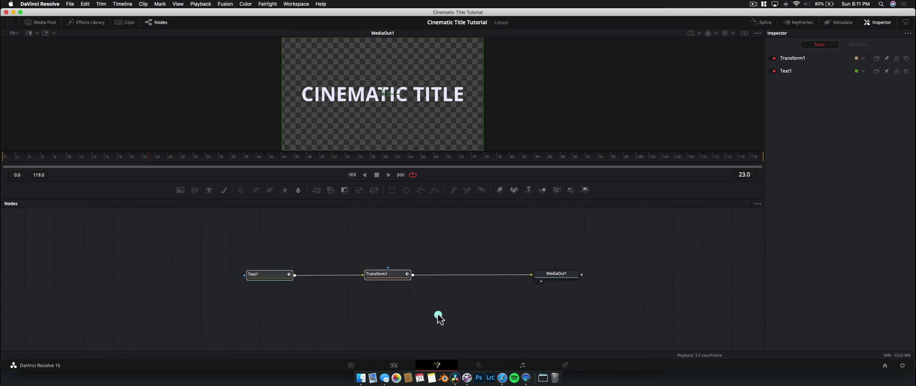
right_click(387, 276)
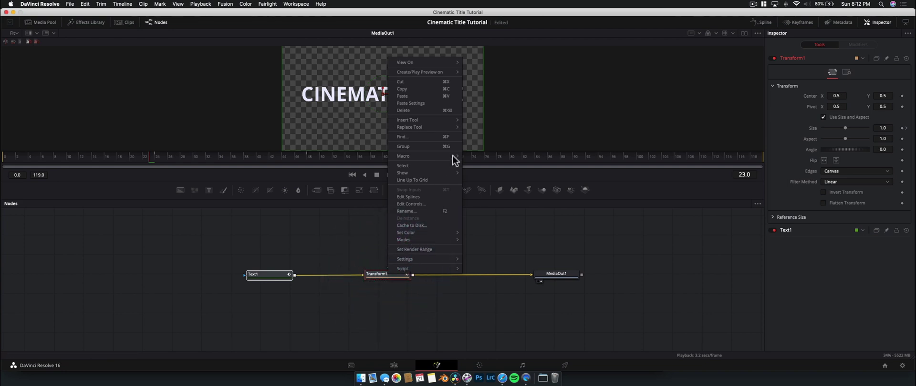
right_click(488, 220)
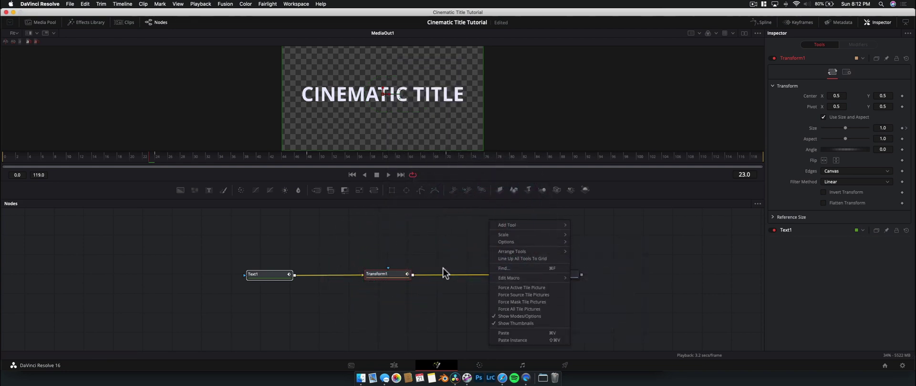
right_click(387, 277)
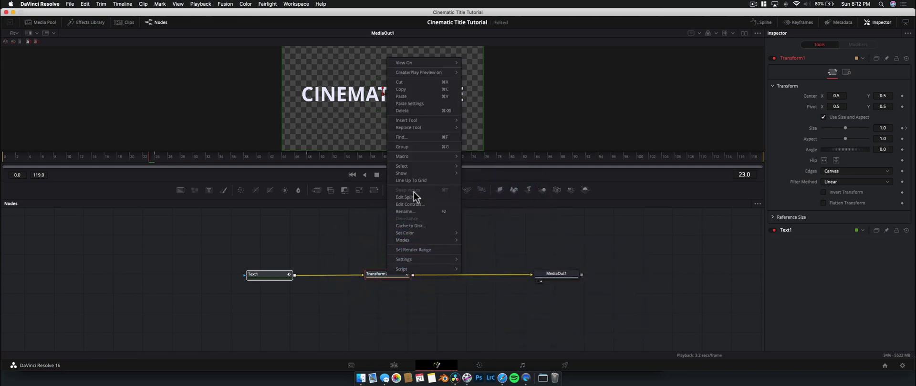
mouse_move(424, 161)
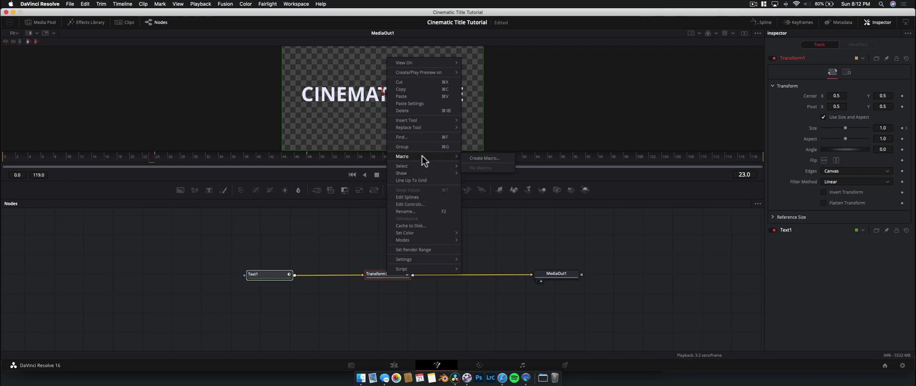
mouse_move(430, 258)
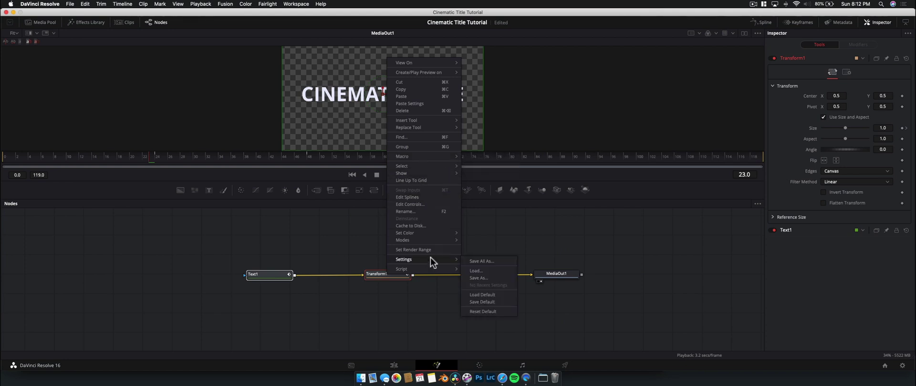
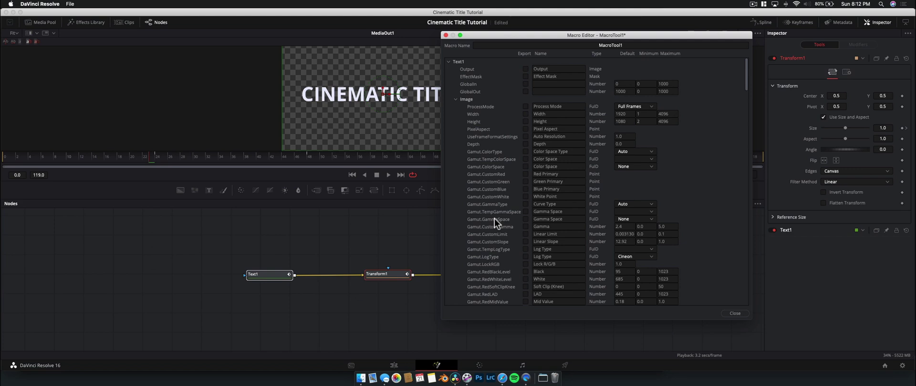
Name the macro "Mist Cinematic title" and mark Text1's Output for export
left_click(628, 45)
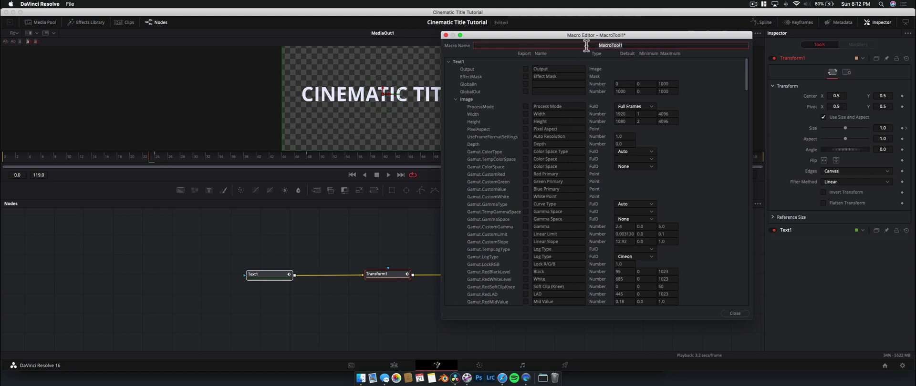
double_click(586, 46)
type("Mis")
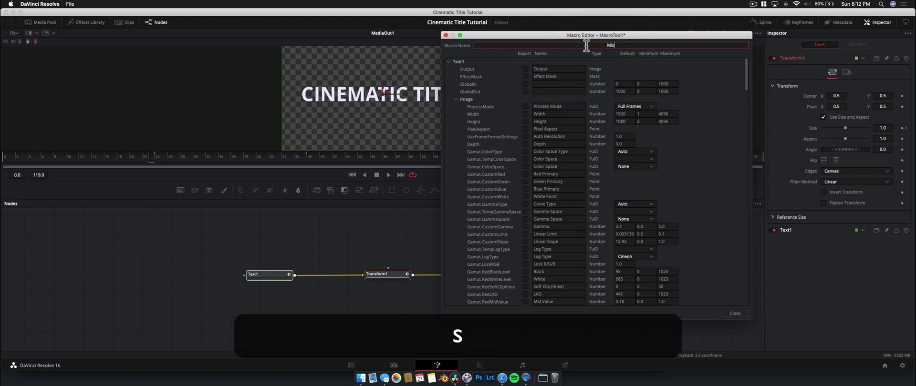
type("t ClnemR")
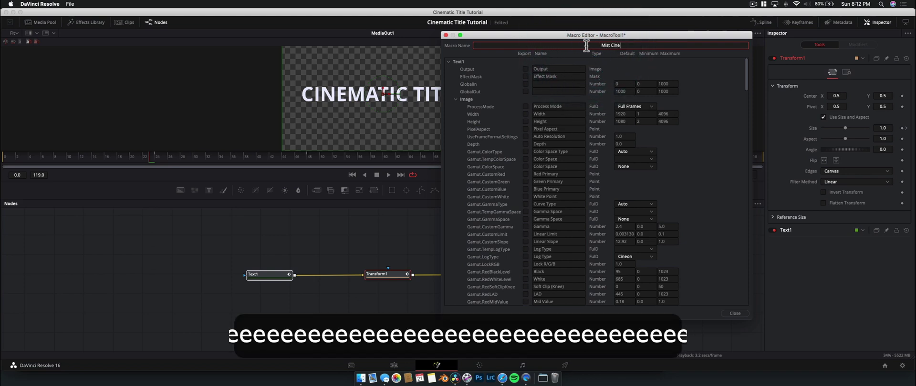
key("BackSpace")
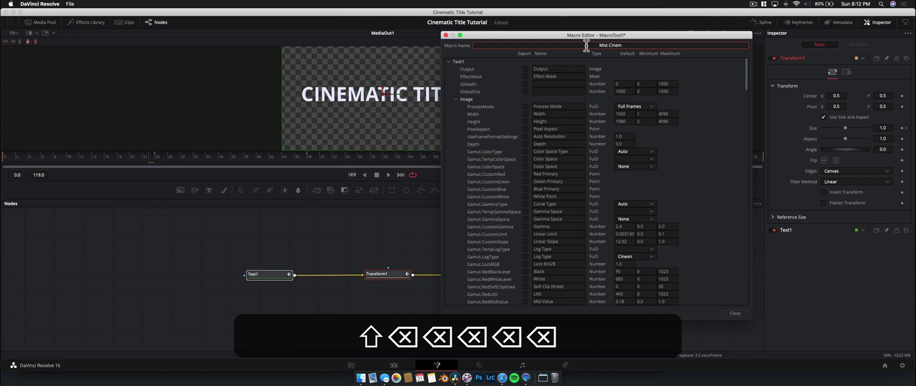
type("atic ti")
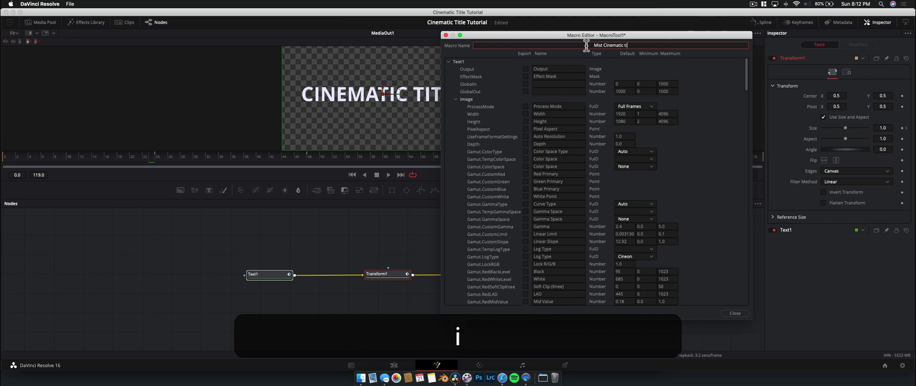
type("tlew")
key("BackSpace")
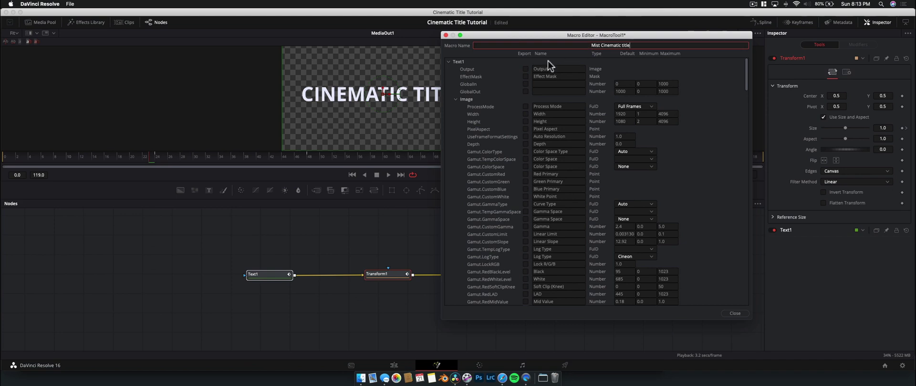
left_click(525, 69)
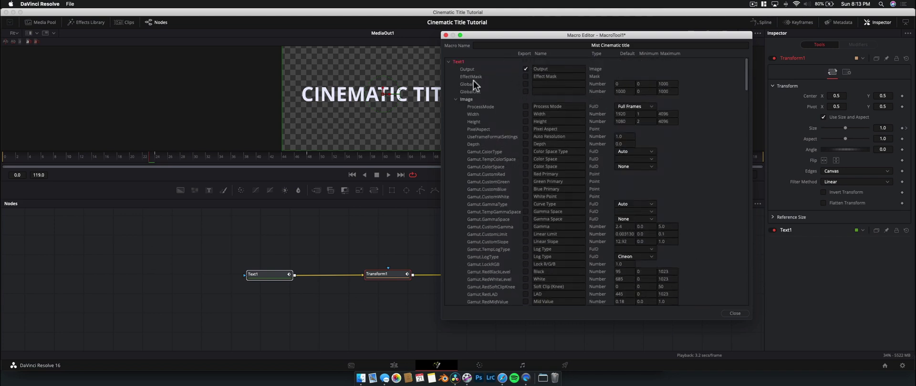
Collapse the Image, Layout and Transform parameter groups of Text1 in the macro editor and expose its Text group
left_click(454, 99)
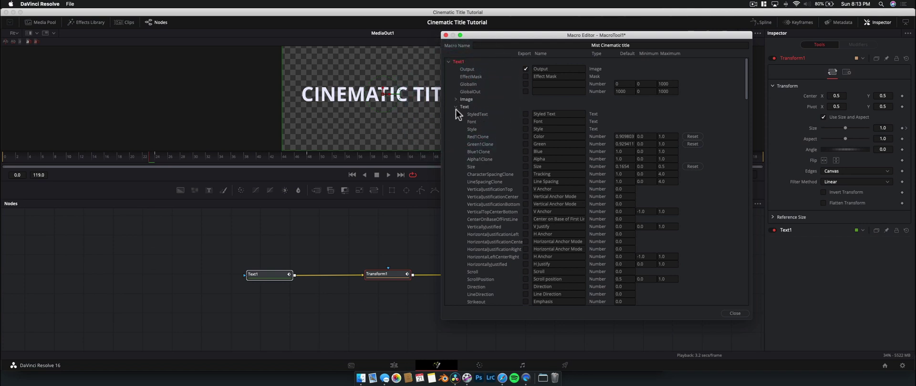
left_click(456, 106)
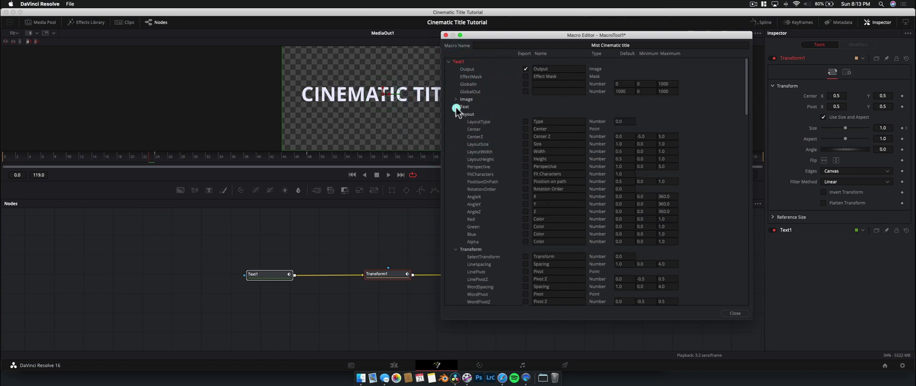
left_click(456, 114)
left_click(455, 122)
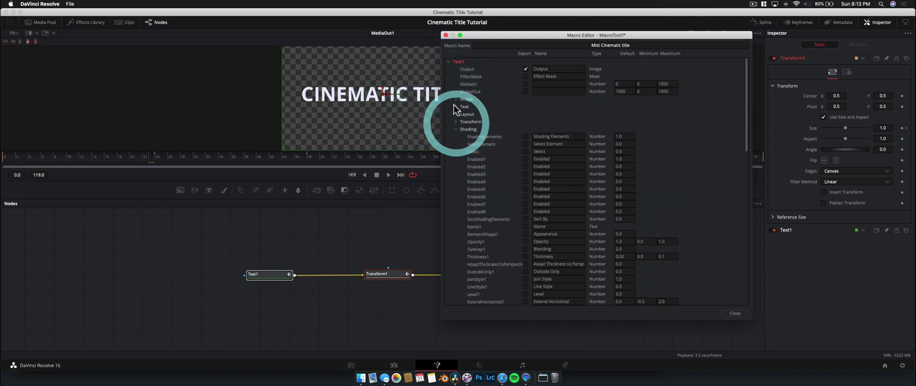
left_click(456, 106)
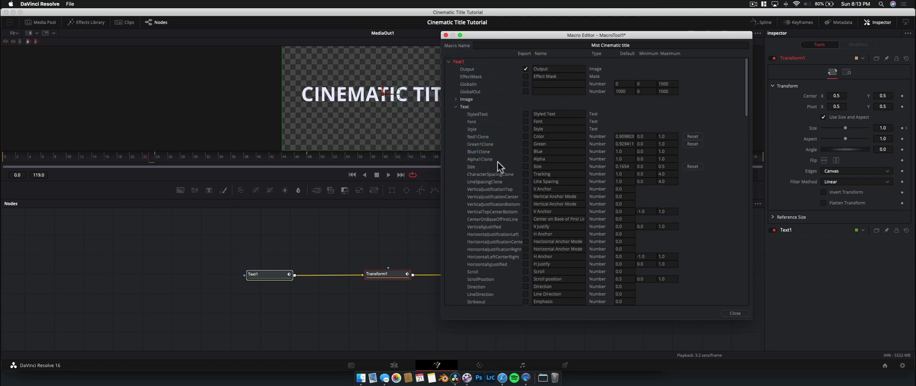
Mark Text1's Styled Text, Font, Style, Color, Green, Blue, Alpha, Size and Tracking parameters for export
left_click(525, 114)
left_click(525, 122)
left_click(525, 137)
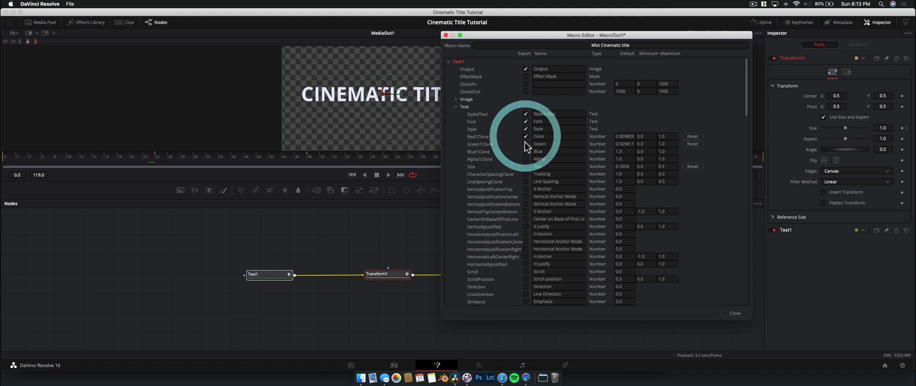
left_click(526, 144)
left_click(525, 151)
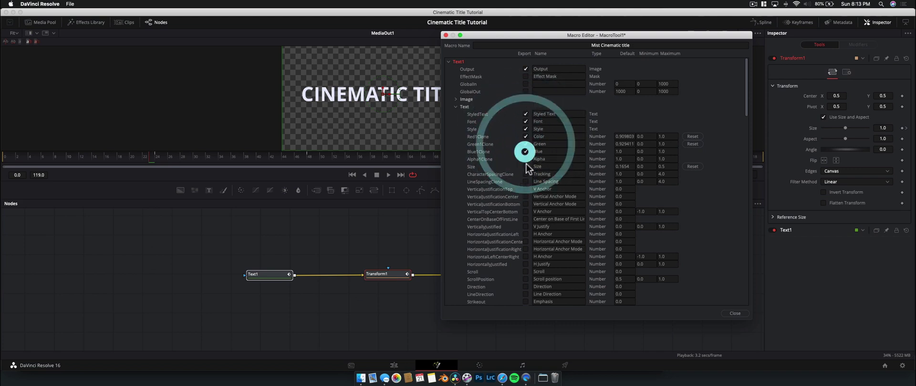
left_click(525, 159)
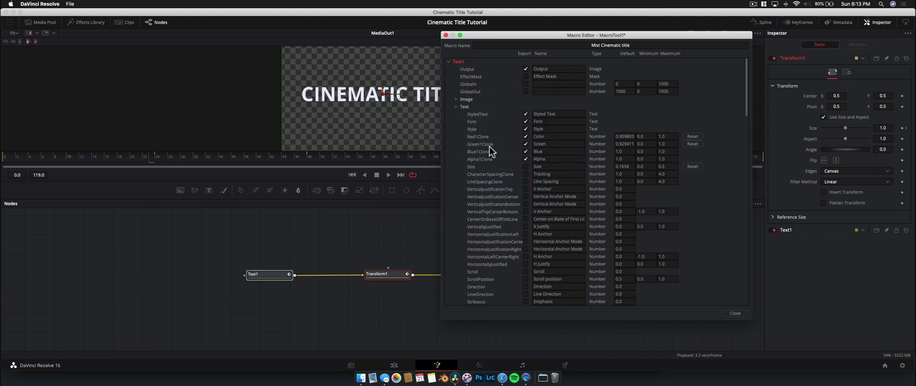
left_click(526, 167)
left_click(526, 174)
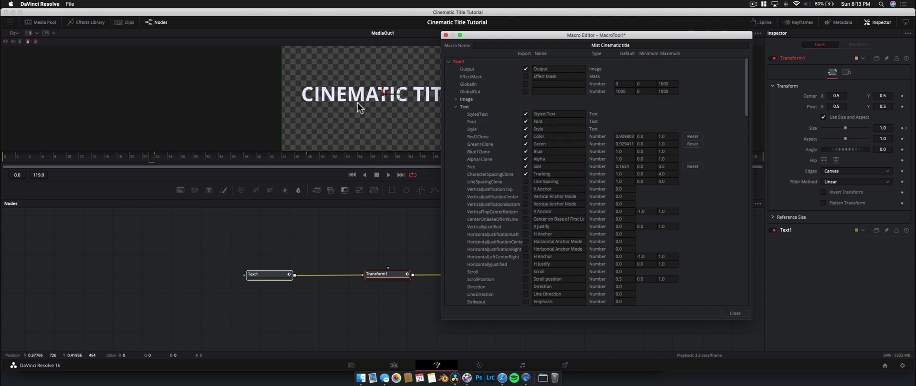
Look through the remaining Text1 parameters and the other nodes listed in the macro for further settings to export
scroll(505, 190, "down", 10)
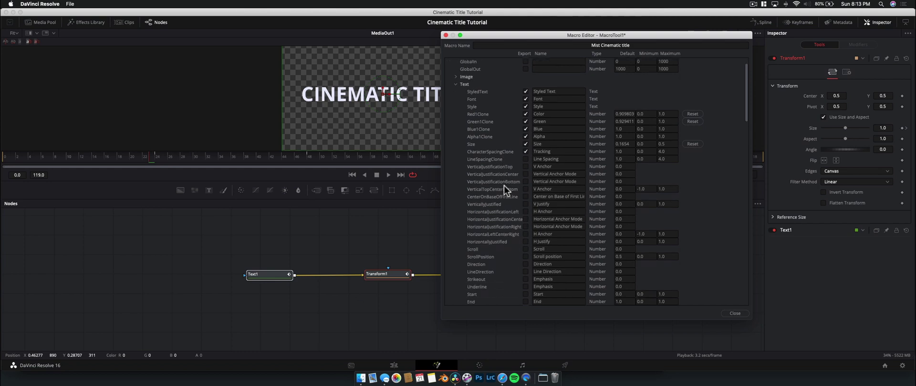
scroll(505, 190, "down", 10)
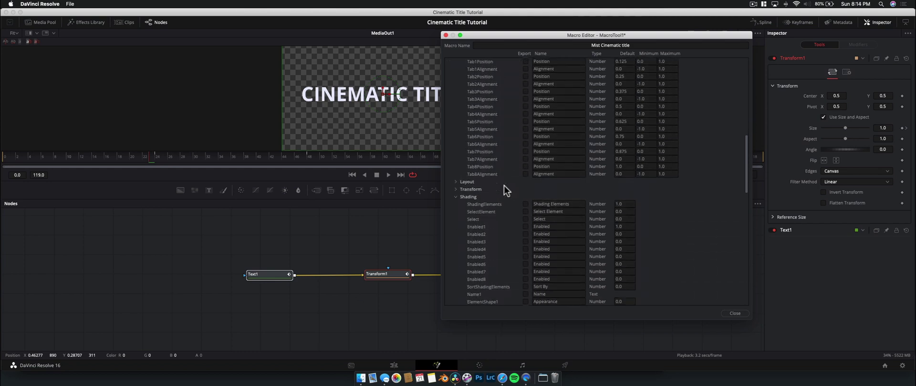
left_click(456, 149)
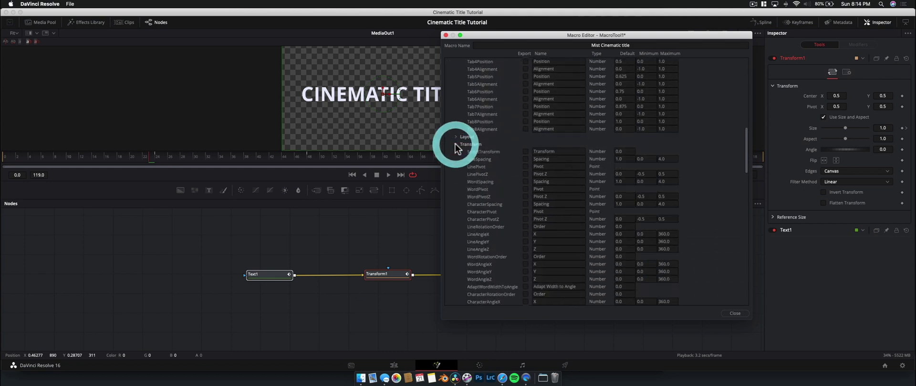
scroll(477, 210, "down", 10)
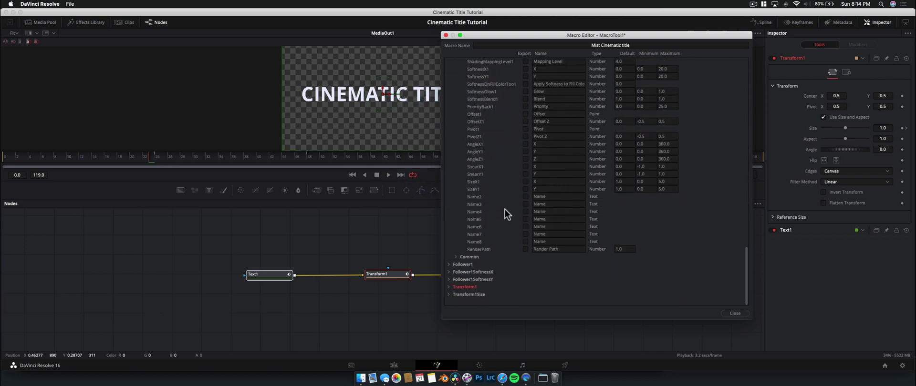
scroll(505, 210, "up", 20)
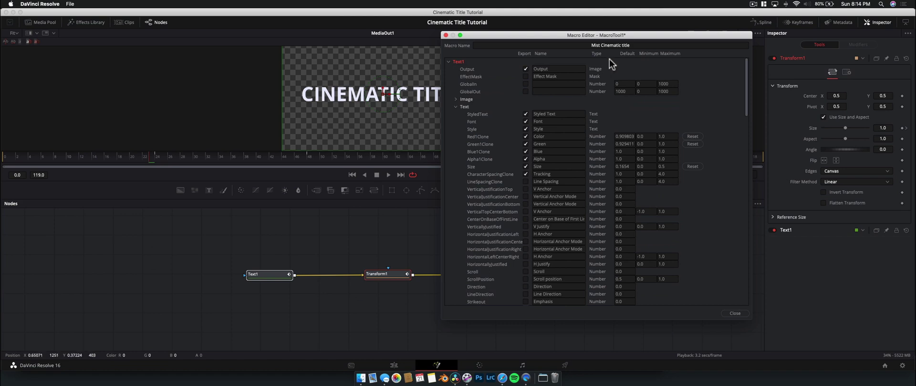
Close the macro editor and save "Mist Cinematic title" in the Fusion/Templates/Edit/Titles folder, replacing the existing file
left_click(735, 314)
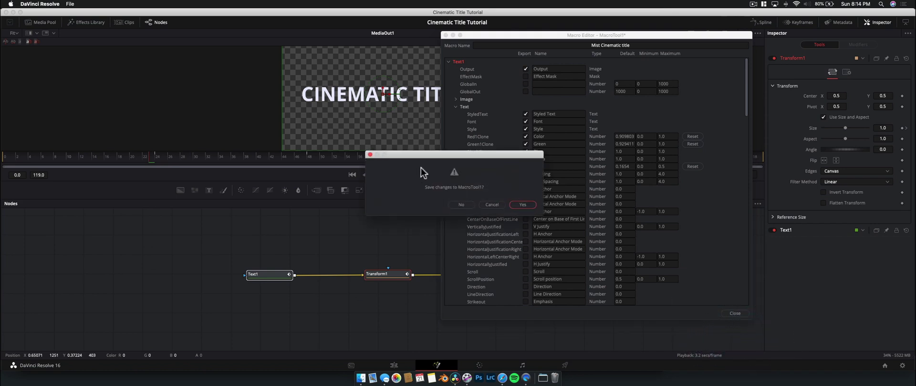
left_click(521, 205)
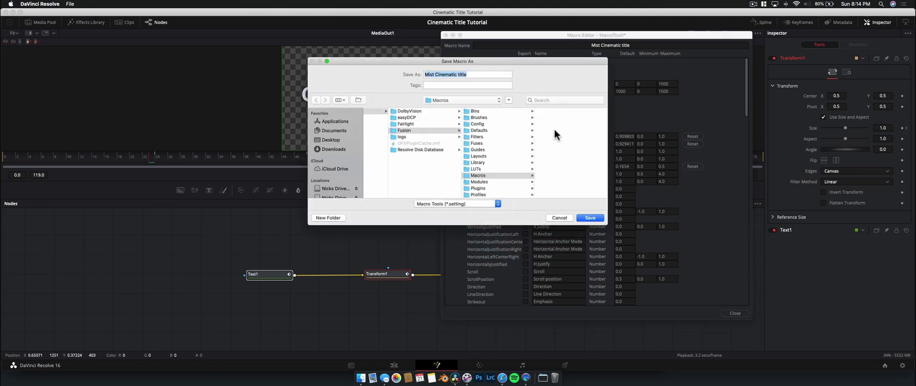
left_click_drag(608, 226, 696, 300)
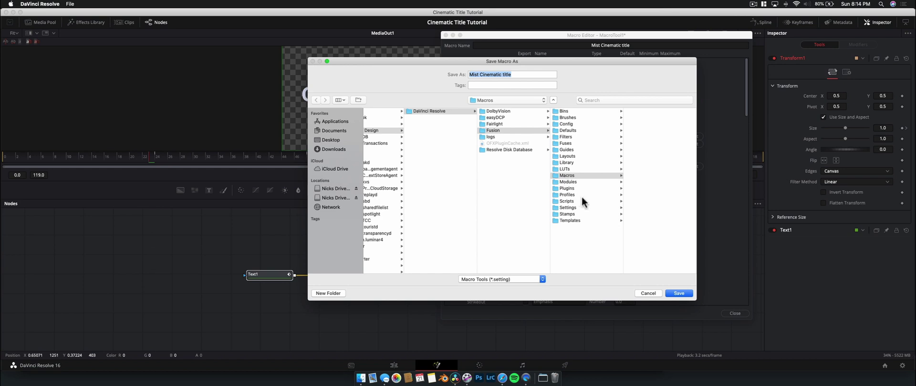
left_click(587, 221)
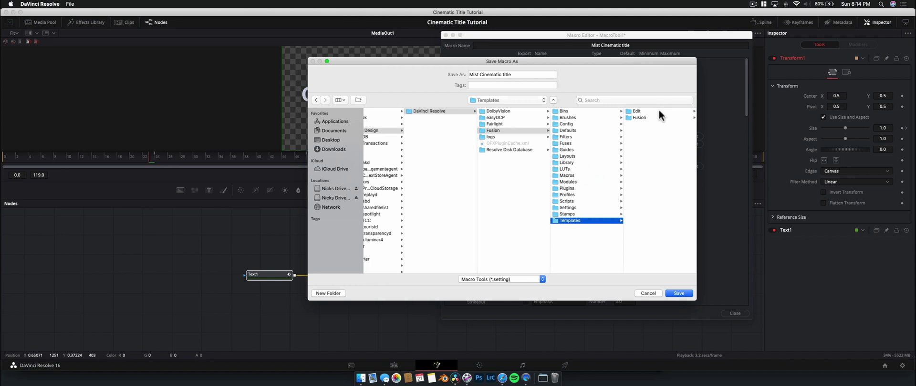
left_click(659, 111)
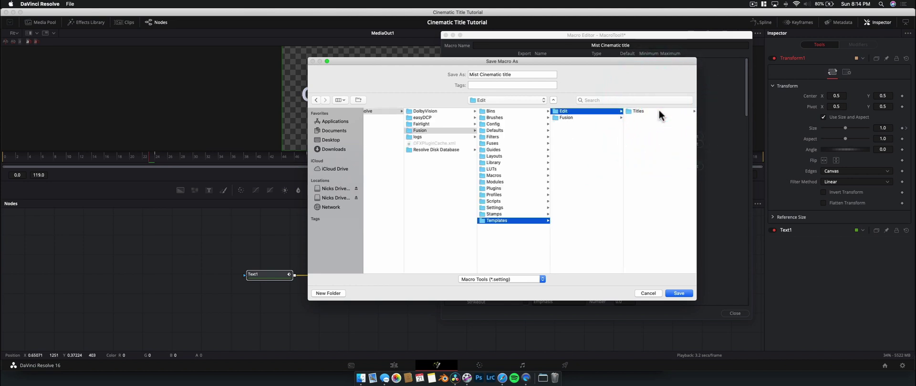
left_click(659, 112)
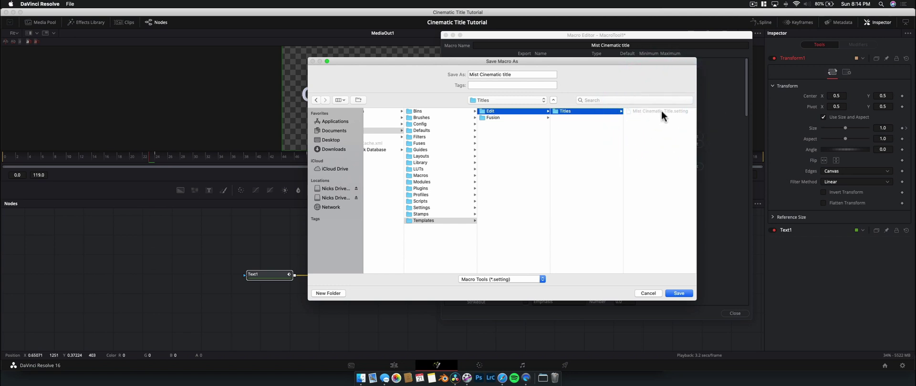
left_click(661, 111)
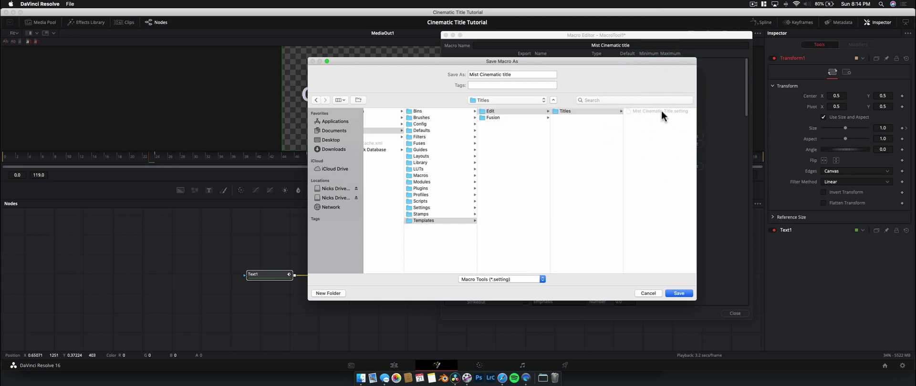
left_click(673, 293)
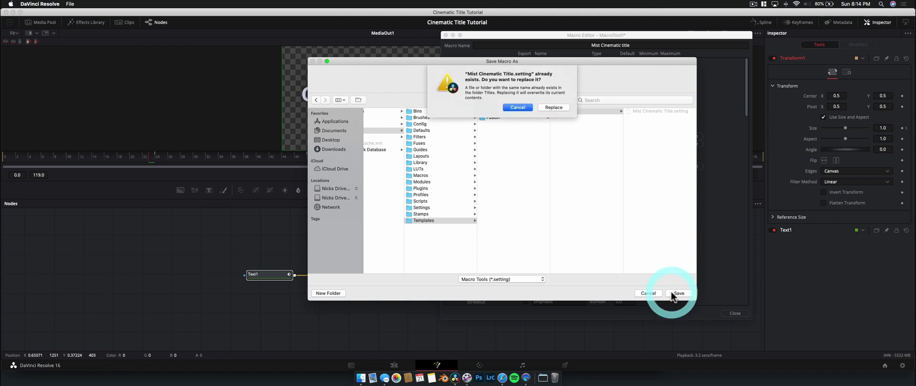
left_click(554, 107)
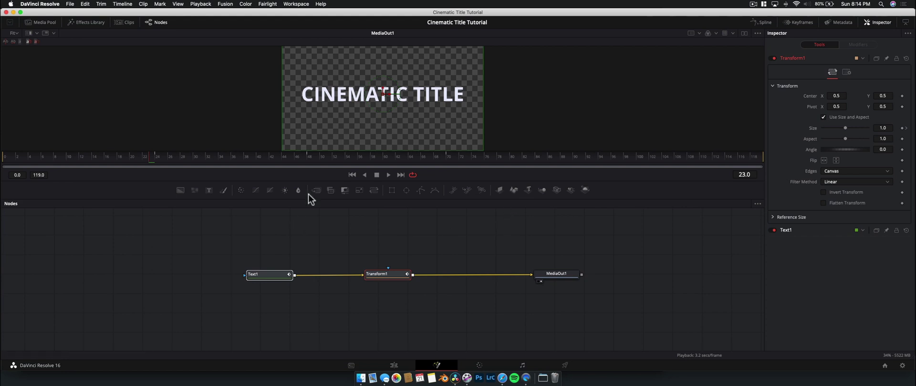
Return to the Edit page and delete the Fusion Composition clip from track V2
left_click(394, 365)
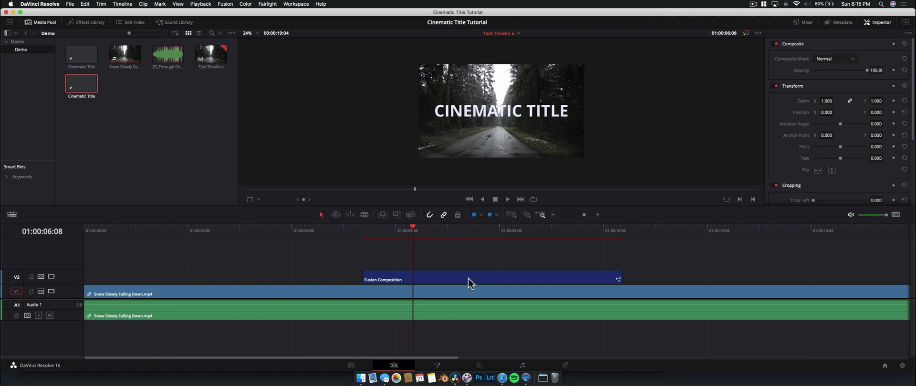
left_click(467, 281)
key("Delete")
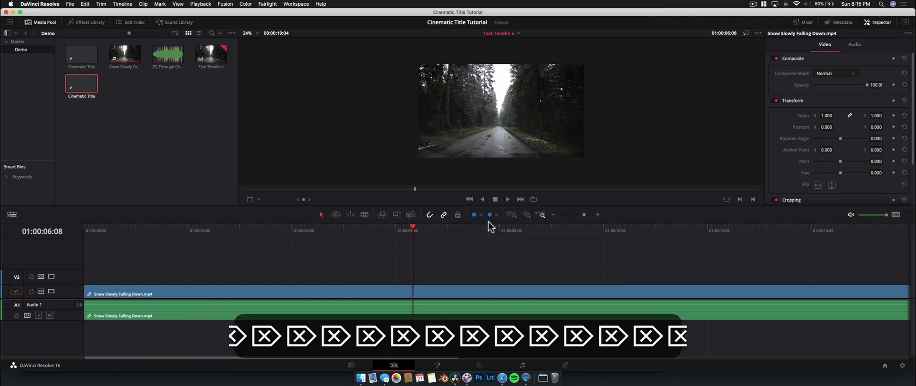
Add the Mist Cinematic Title from the Titles effects to track V2 above the snow clip, and close the Effects Library
left_click(93, 24)
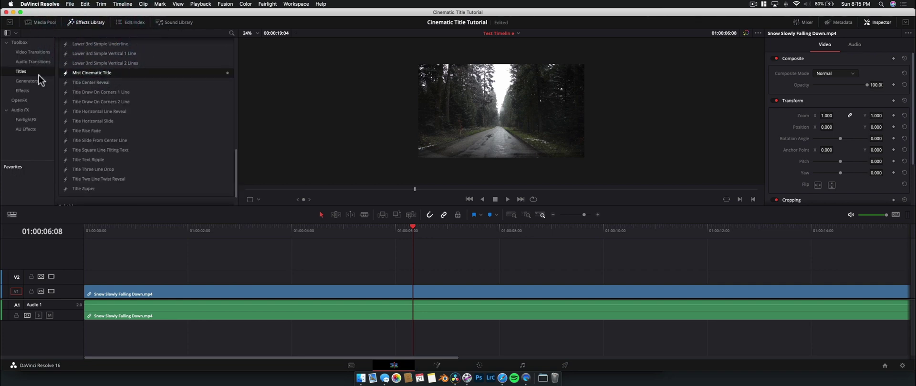
left_click_drag(94, 74, 367, 278)
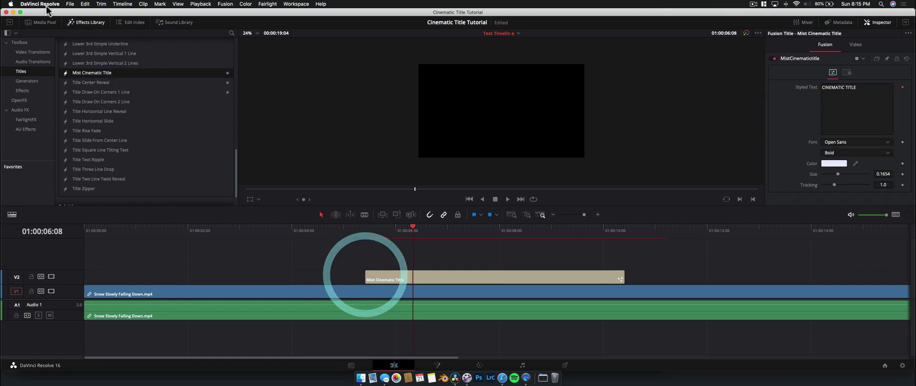
left_click(71, 23)
Move the playhead to 01:00:06:15 within the title clip and replace its styled text with "SUBSCRIBE"
left_click_drag(411, 229, 428, 234)
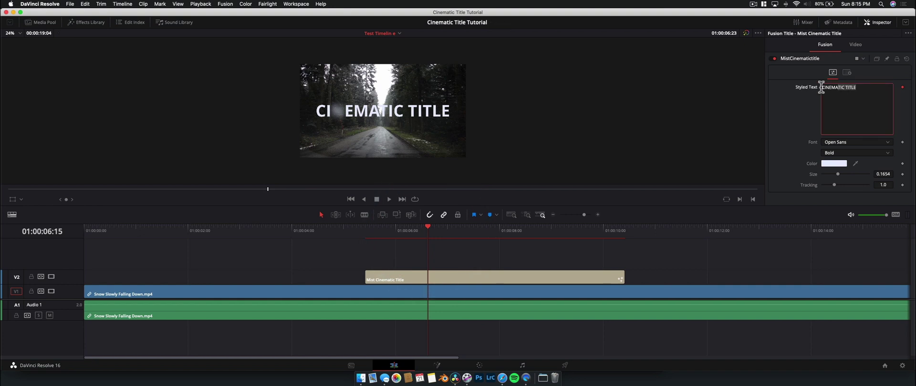
left_click(807, 88)
type("S")
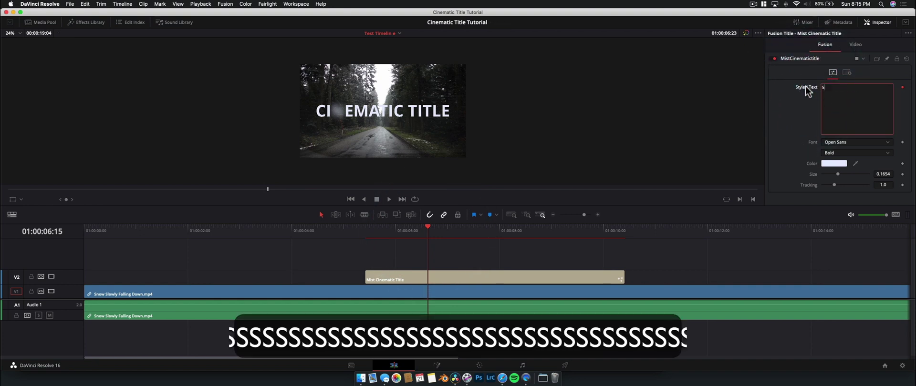
type("UBSCRIBW")
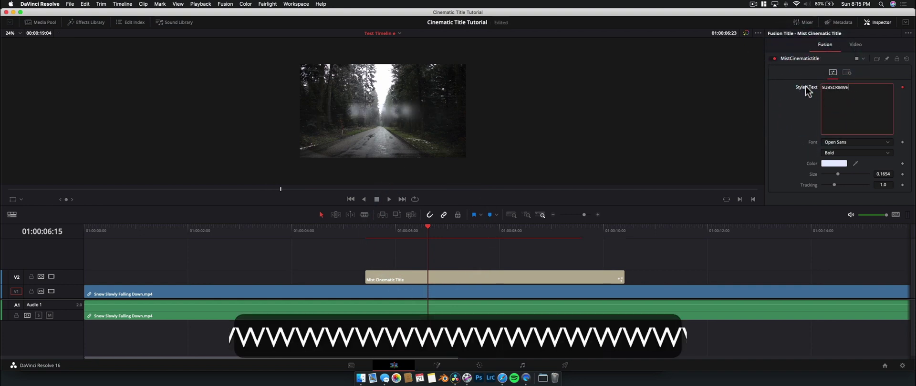
key("BackSpace")
type("E")
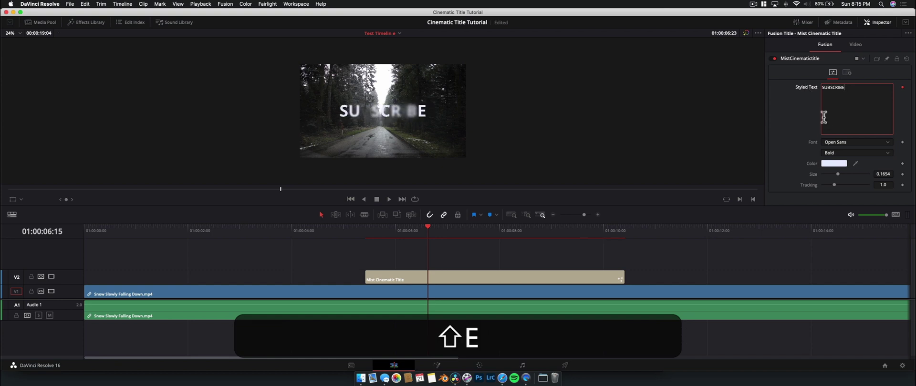
Set the title's text color to red using the color wheel
left_click(842, 164)
left_click(334, 139)
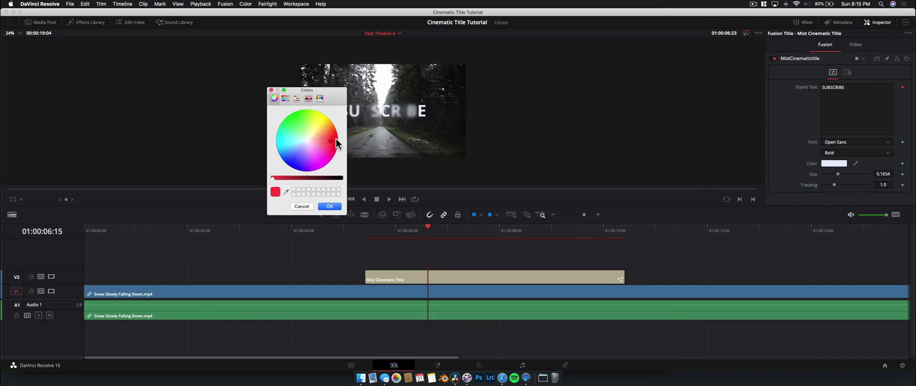
left_click(329, 206)
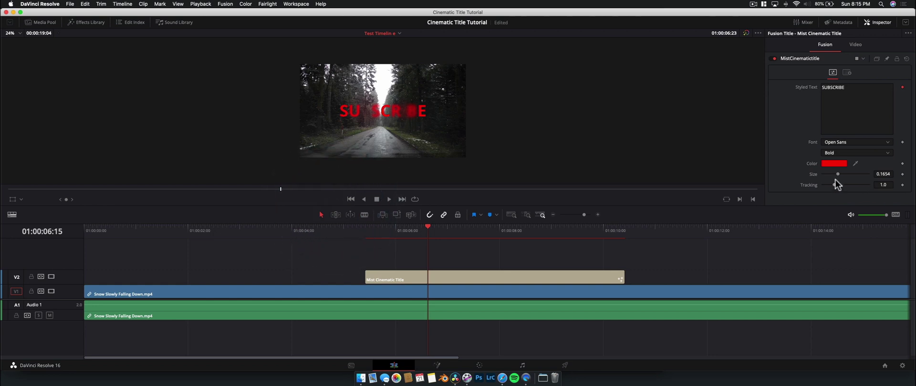
Increase the title's text size to 0.2598 and change its font to Silom
left_click_drag(840, 180, 844, 178)
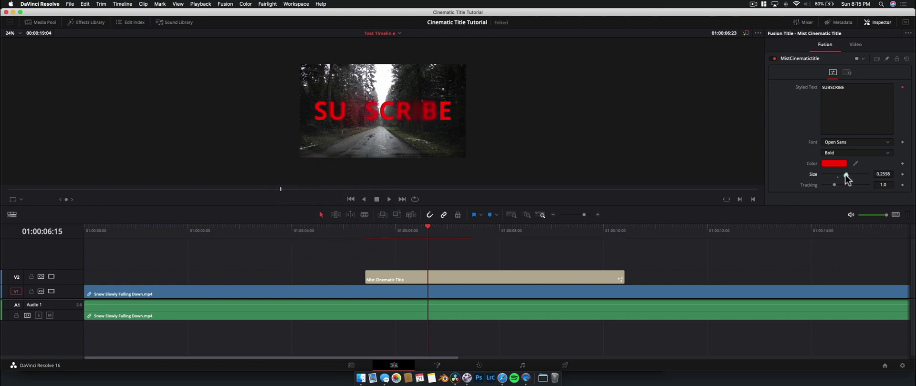
left_click(868, 143)
scroll(842, 287, "down", 10)
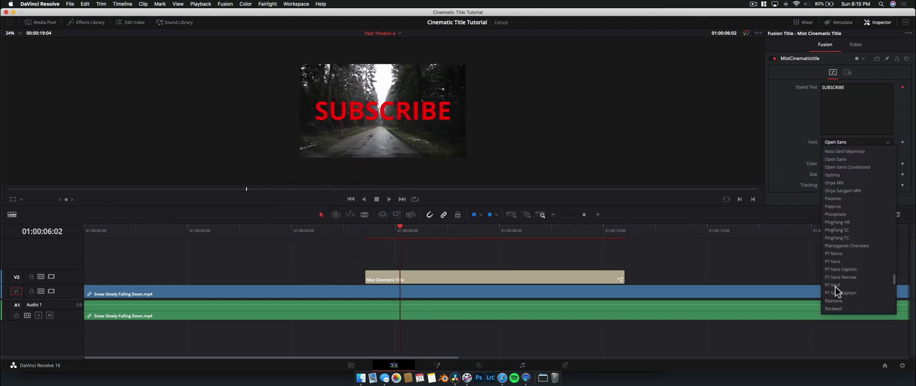
left_click(841, 255)
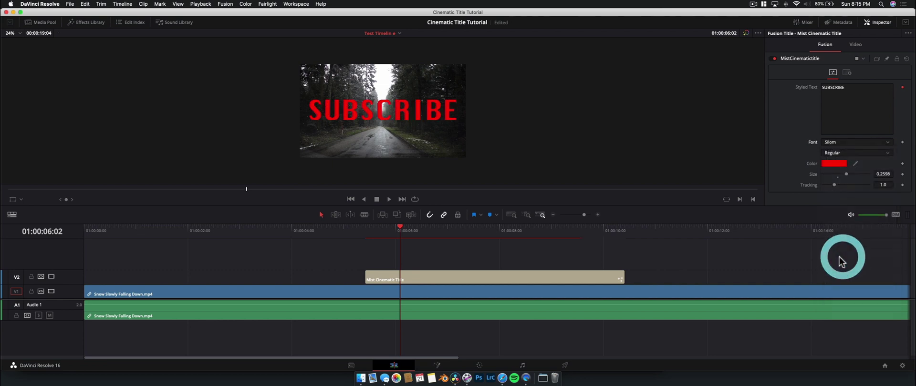
left_click_drag(835, 183, 835, 184)
double_click(835, 184)
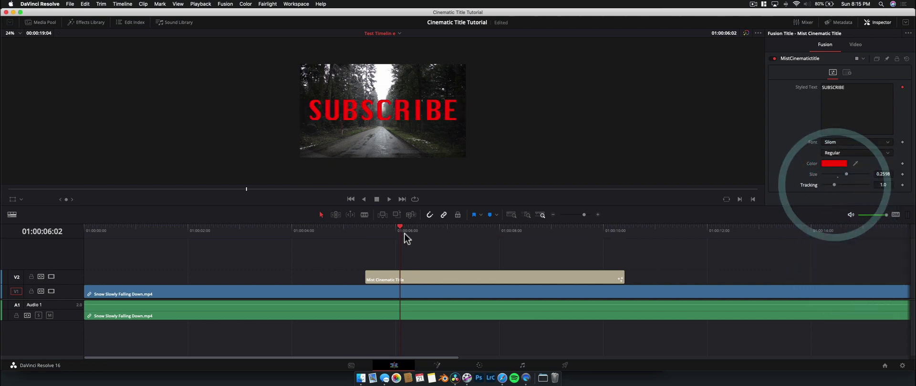
Move the playhead to 01:00:05:13 near the title's start and add default transitions to both ends of the Mist Cinematic Title clip
left_click_drag(402, 233, 371, 232)
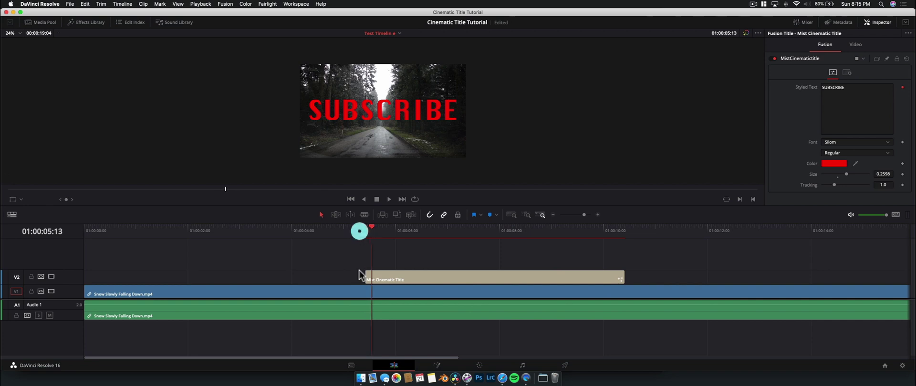
left_click(371, 281)
key("super")
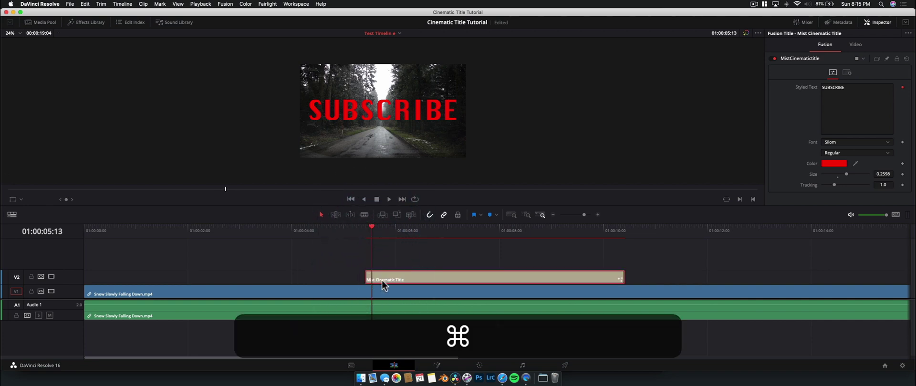
key("super+t")
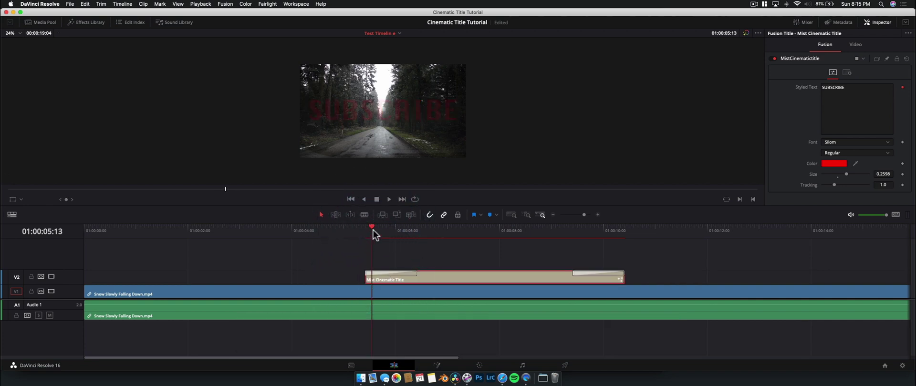
Scrub through the first part of the title clip to preview its opening transition, ending at 01:00:06:10
left_click_drag(372, 232, 435, 231)
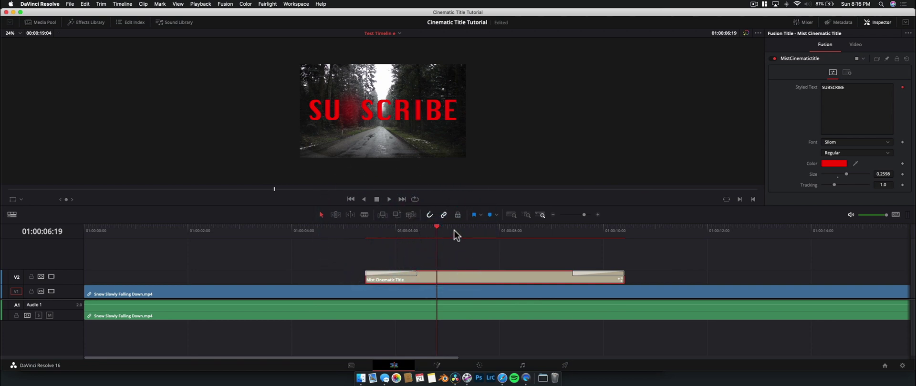
left_click_drag(454, 233, 408, 235)
left_click(397, 234)
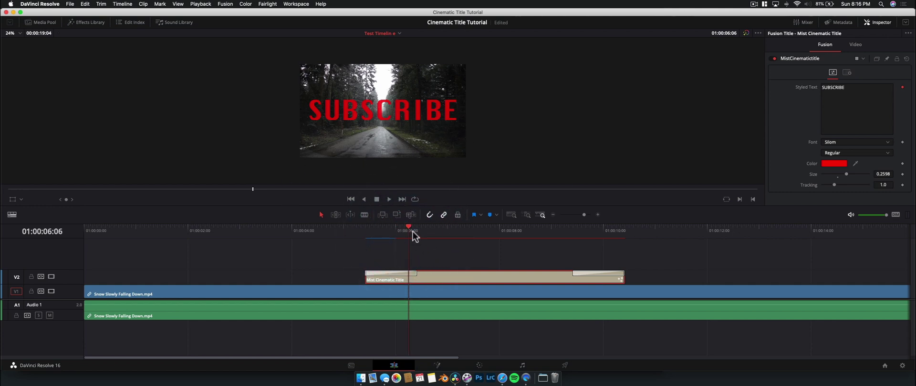
mouse_move(412, 232)
left_mouse_down()
mouse_move(388, 233)
mouse_move(457, 235)
mouse_move(398, 238)
mouse_move(435, 238)
mouse_move(405, 239)
mouse_move(416, 239)
left_mouse_up()
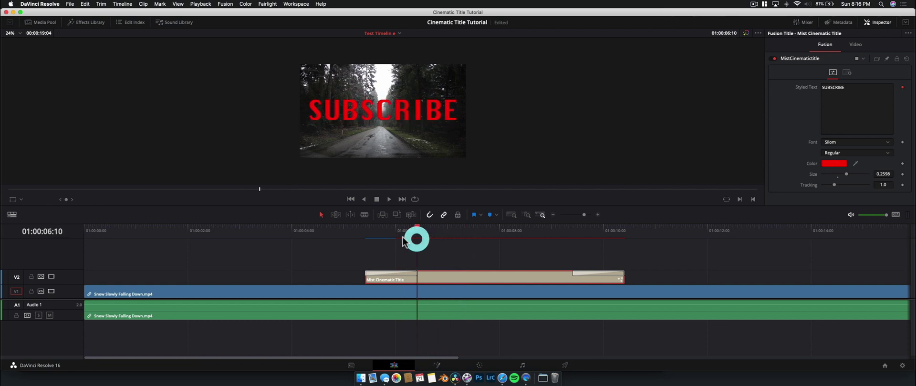